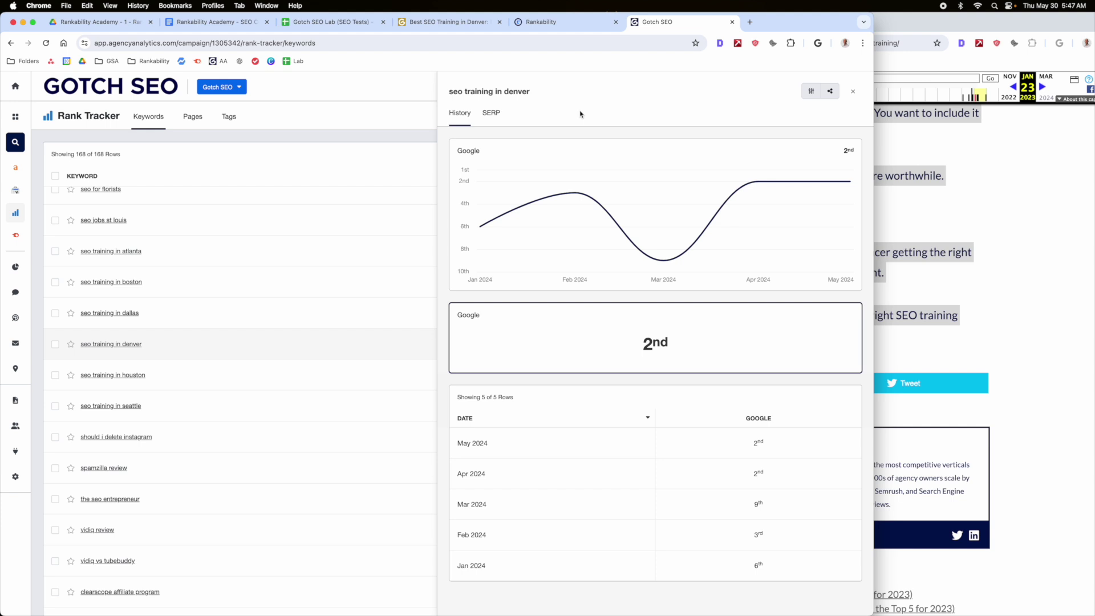
Compare the 'seo training in denver' ranking history with the archived Denver SEO training page
mouse_move(652, 262)
mouse_move(577, 202)
drag(873, 238, 633, 236)
click(814, 178)
scroll(814, 179, up, 20)
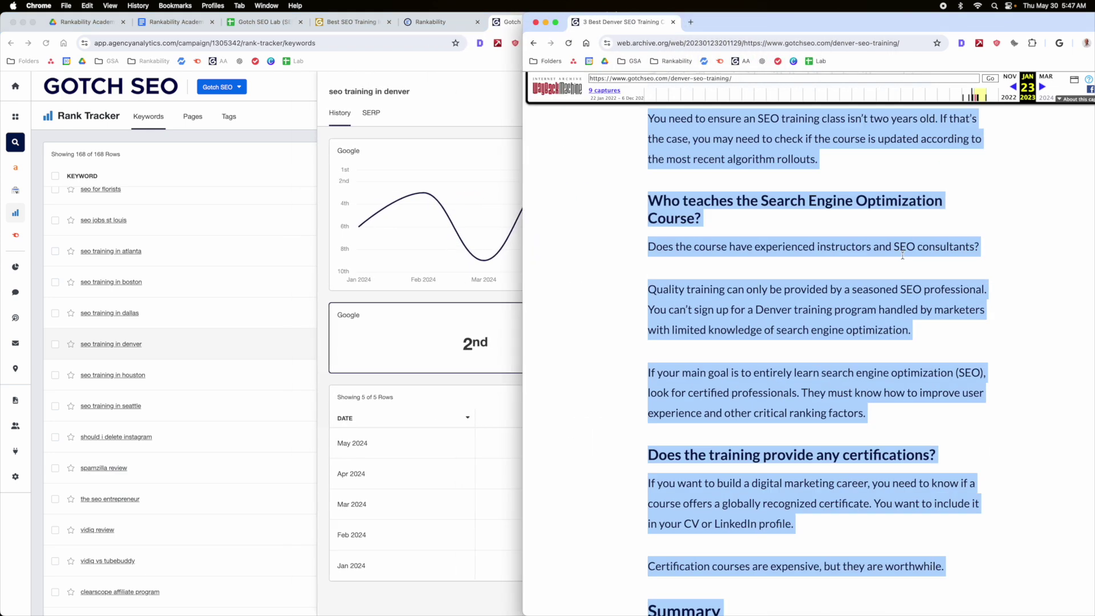
scroll(859, 278, up, 20)
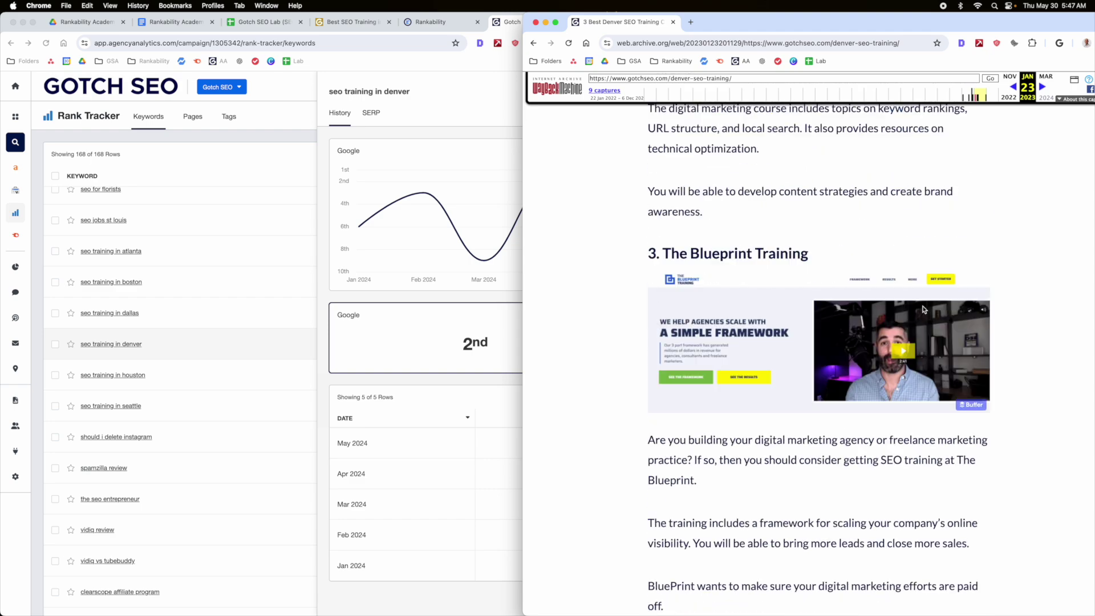
scroll(932, 314, up, 5)
click(459, 102)
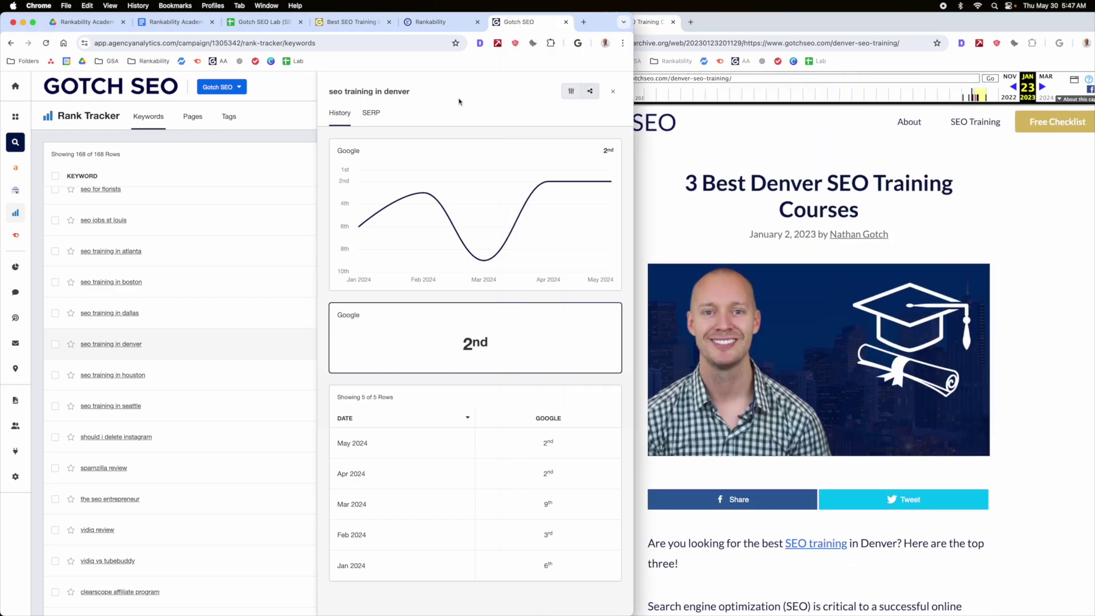
Load the Denver page into Rankability's optimizer (score 40), widen it, and show the archive beside it
click(431, 21)
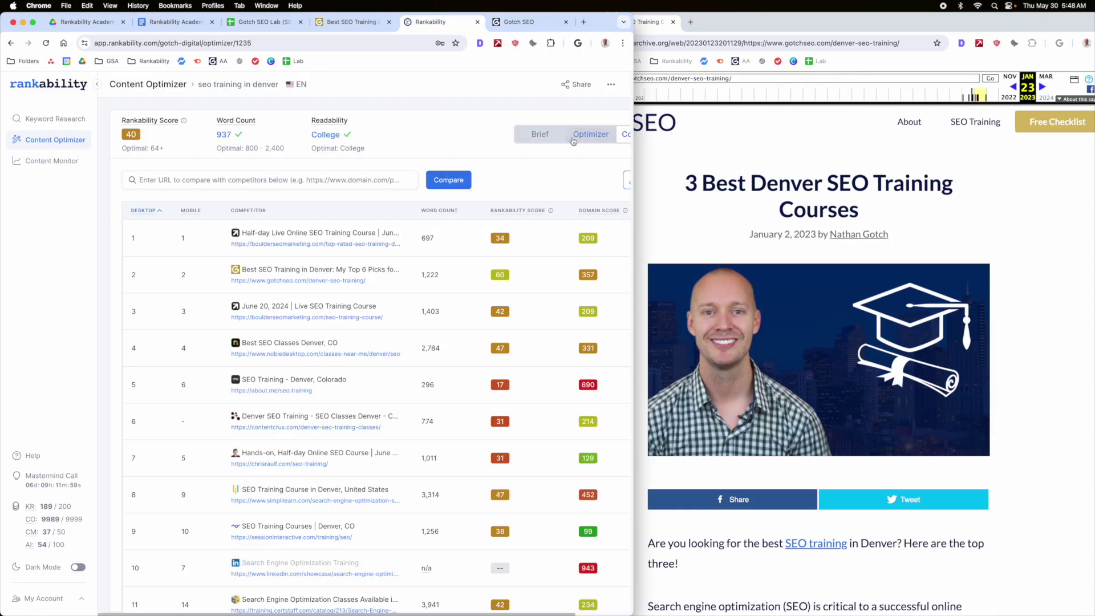
click(591, 135)
drag(633, 151, 793, 150)
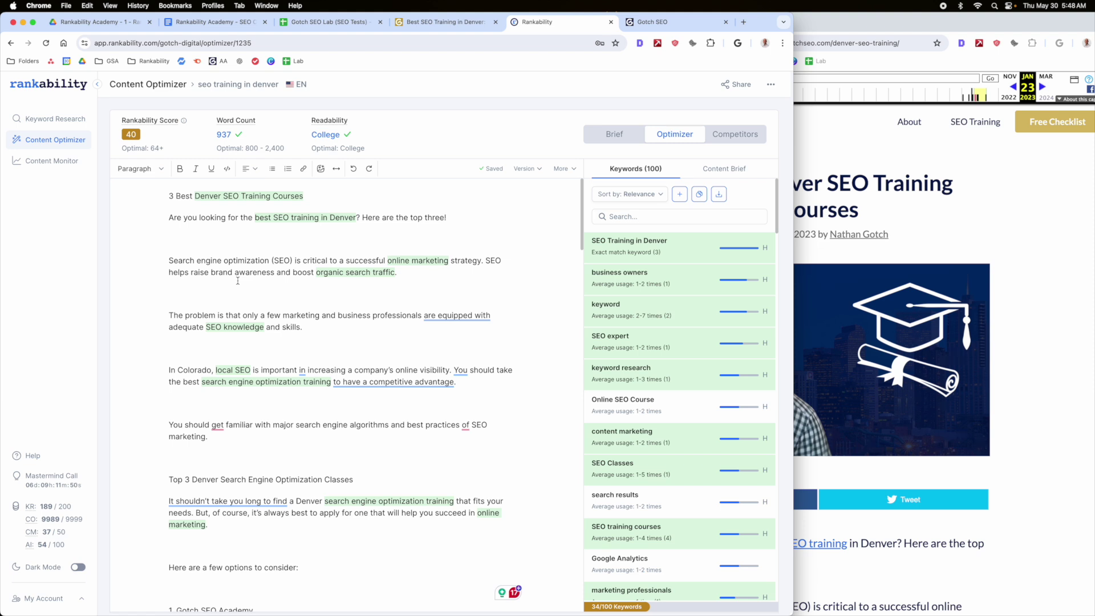
click(1038, 237)
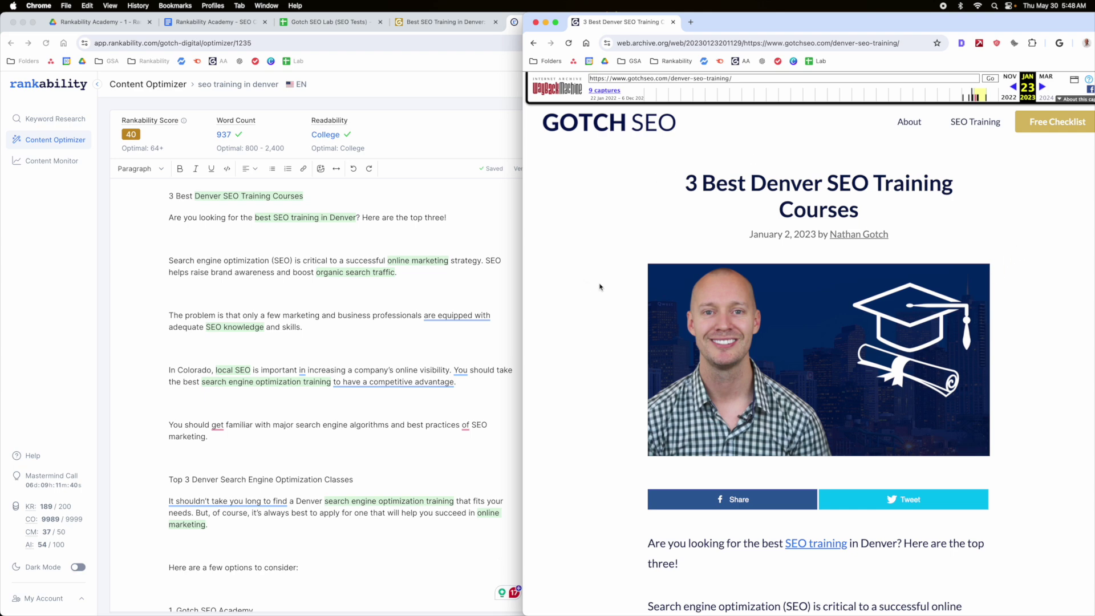
Read through the archived January 2023 '3 Best Denver SEO Training Courses' page
scroll(604, 286, down, 6)
scroll(605, 286, down, 12)
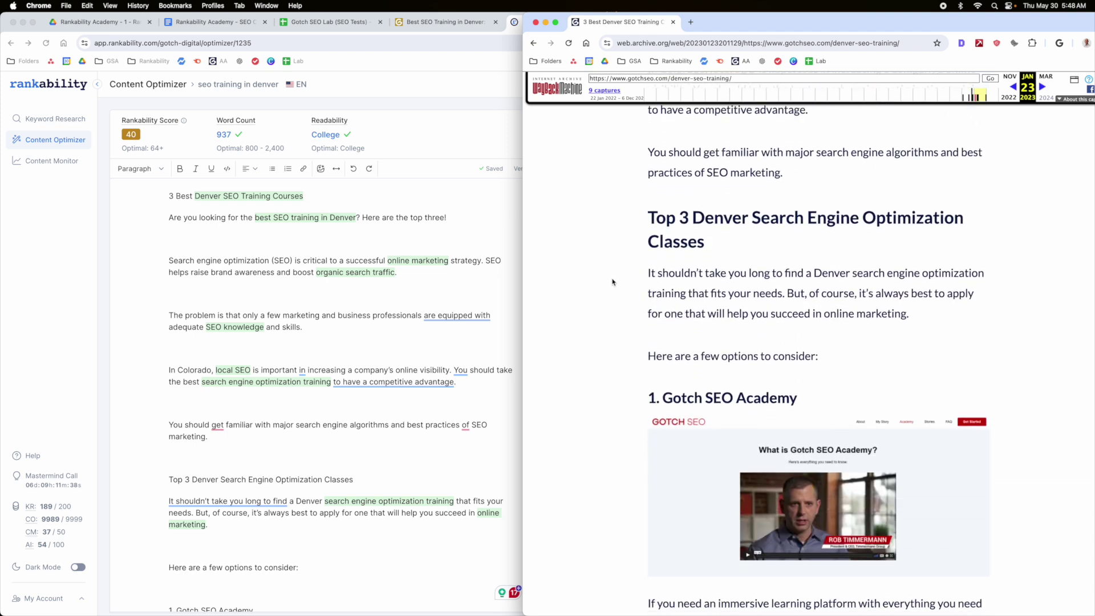
scroll(610, 282, down, 20)
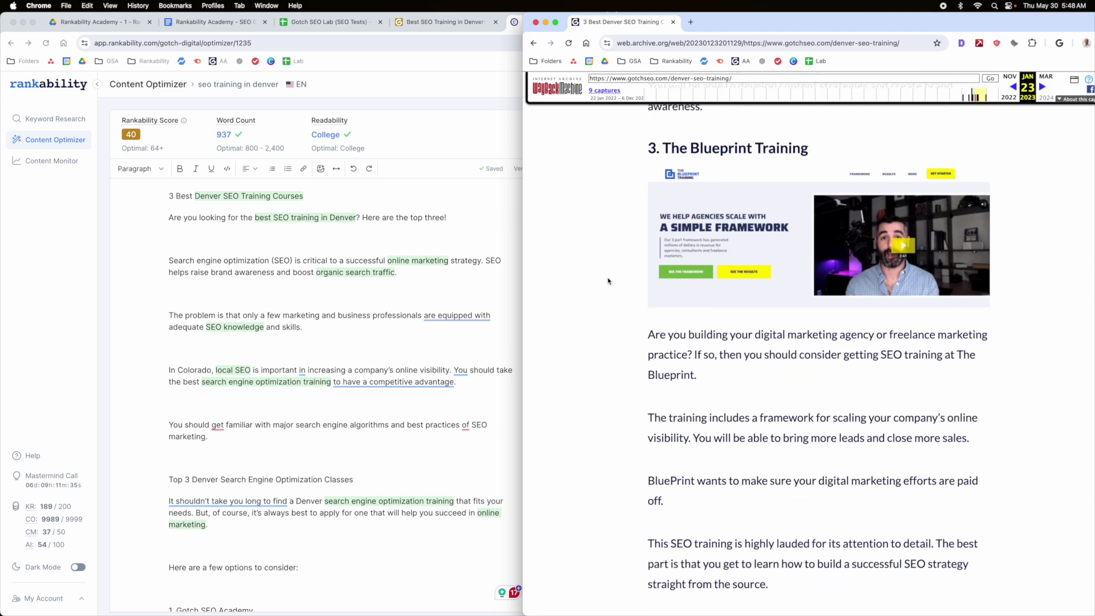
scroll(608, 280, down, 3)
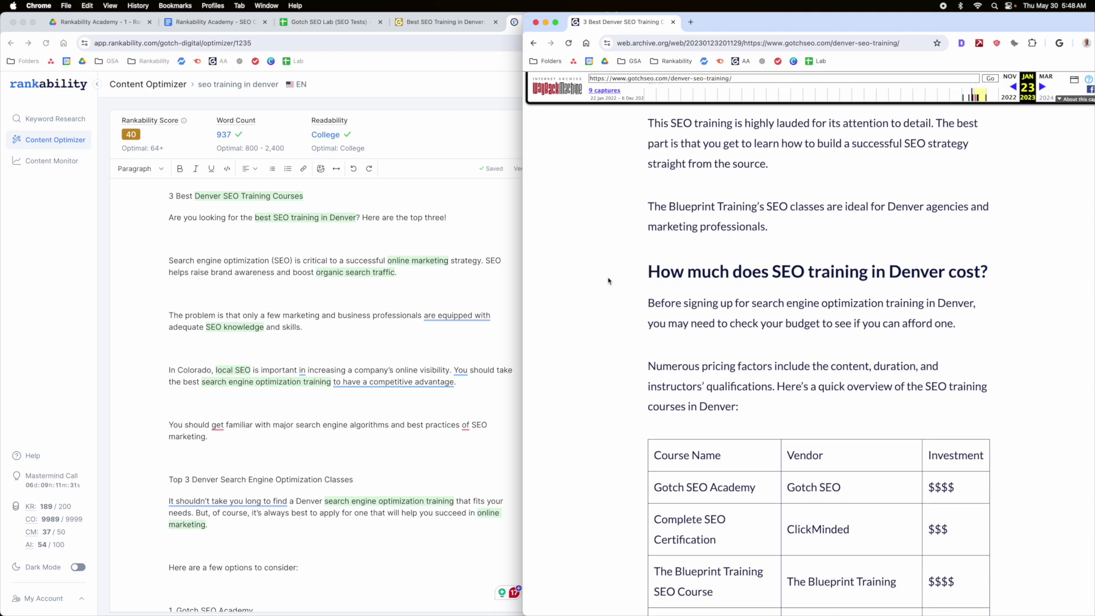
scroll(610, 280, up, 9)
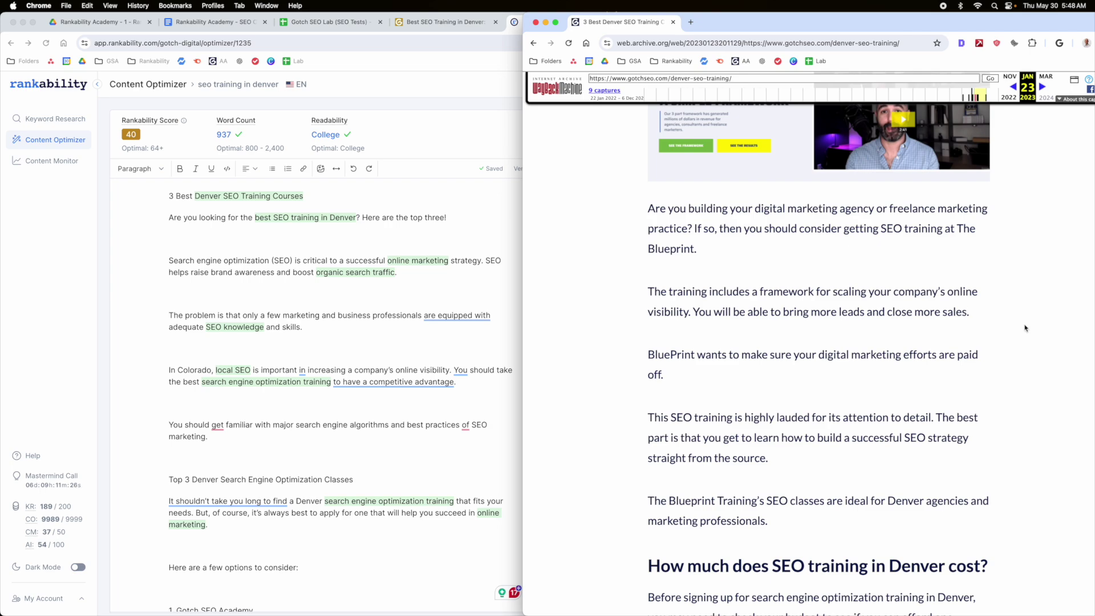
scroll(1027, 328, up, 15)
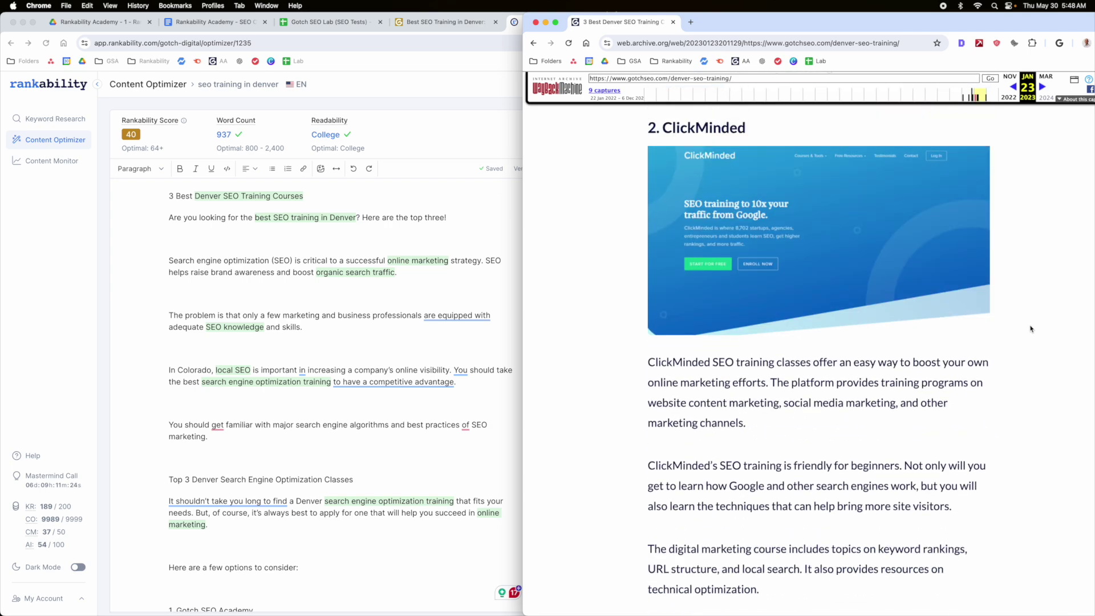
scroll(1028, 329, up, 20)
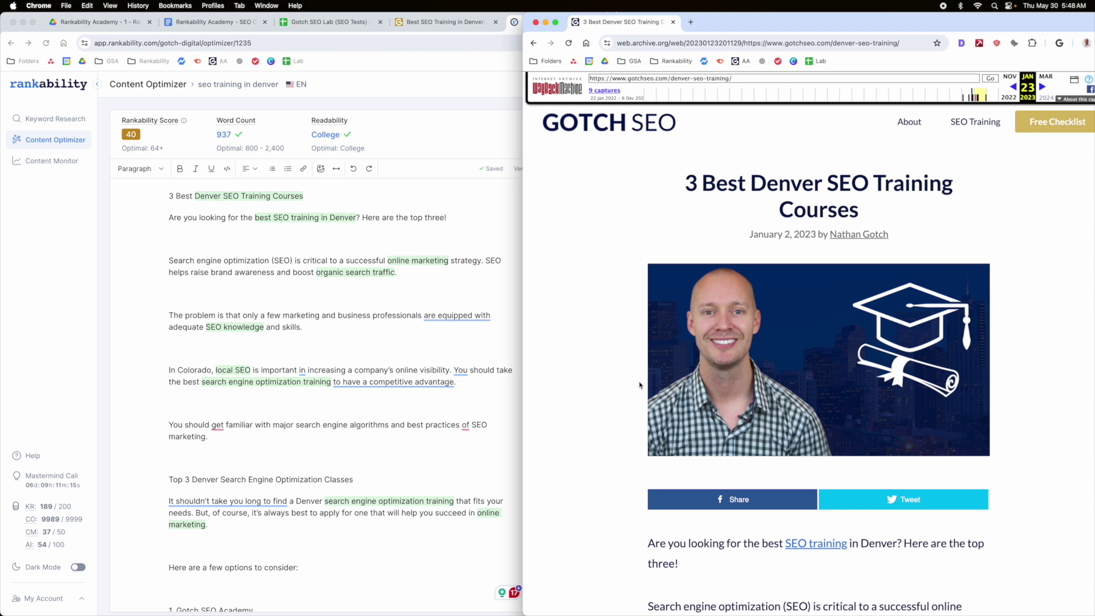
Skim the rest of the archived page, then show the live 'Best SEO Training in Denver' page
scroll(638, 381, down, 15)
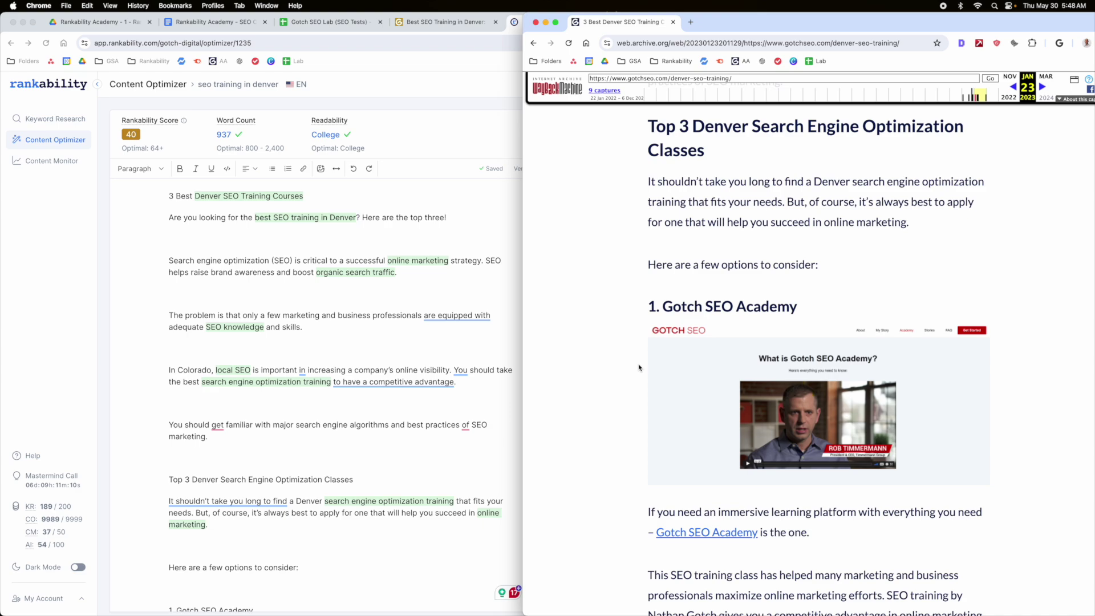
scroll(623, 388, down, 2)
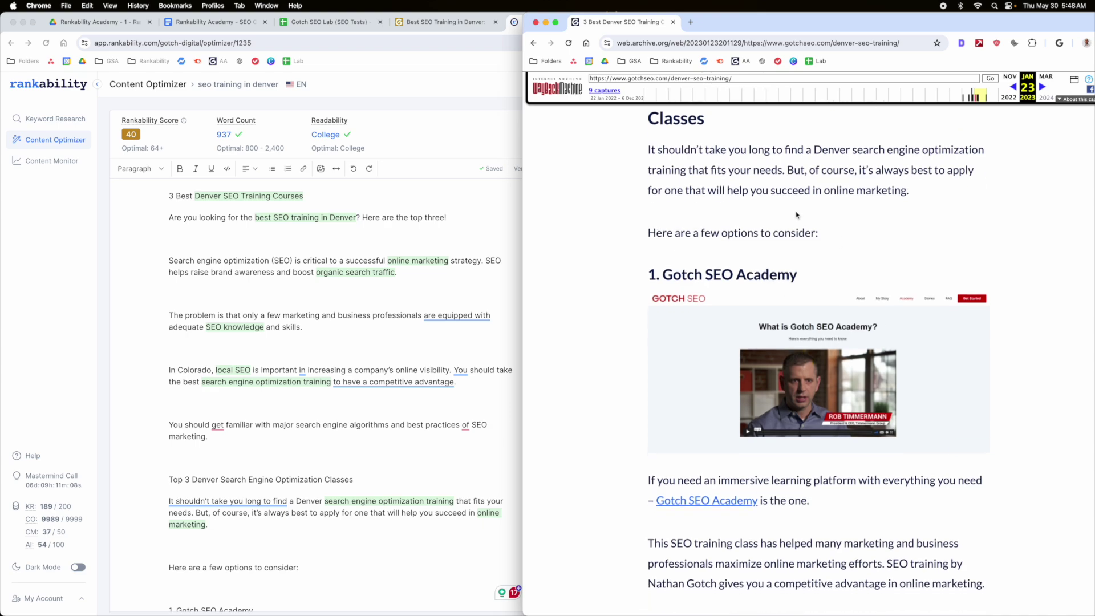
scroll(719, 280, down, 2)
scroll(744, 258, down, 20)
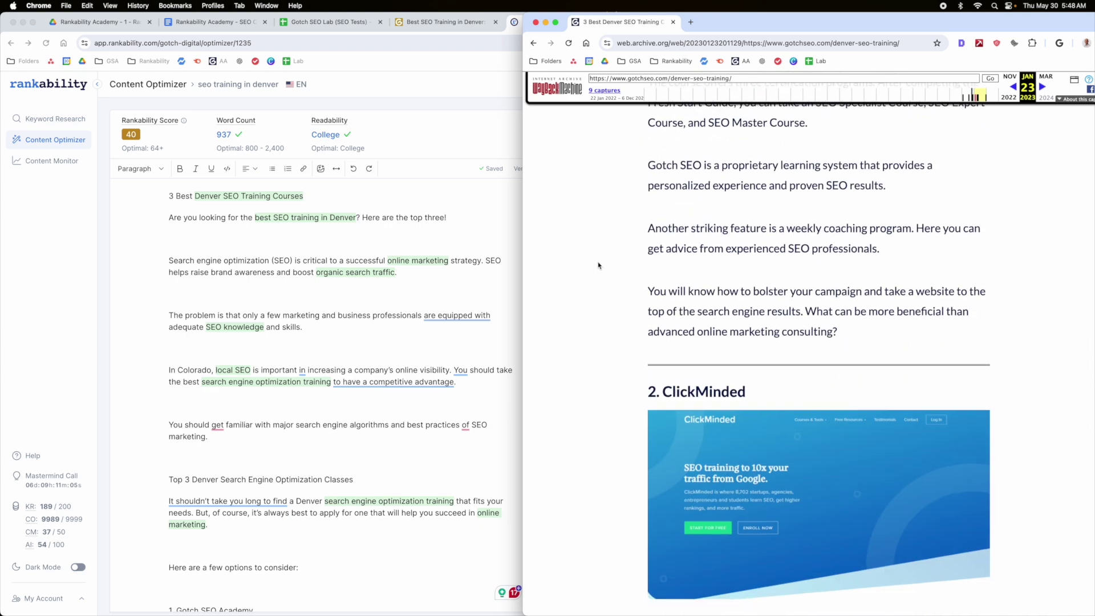
scroll(627, 263, down, 20)
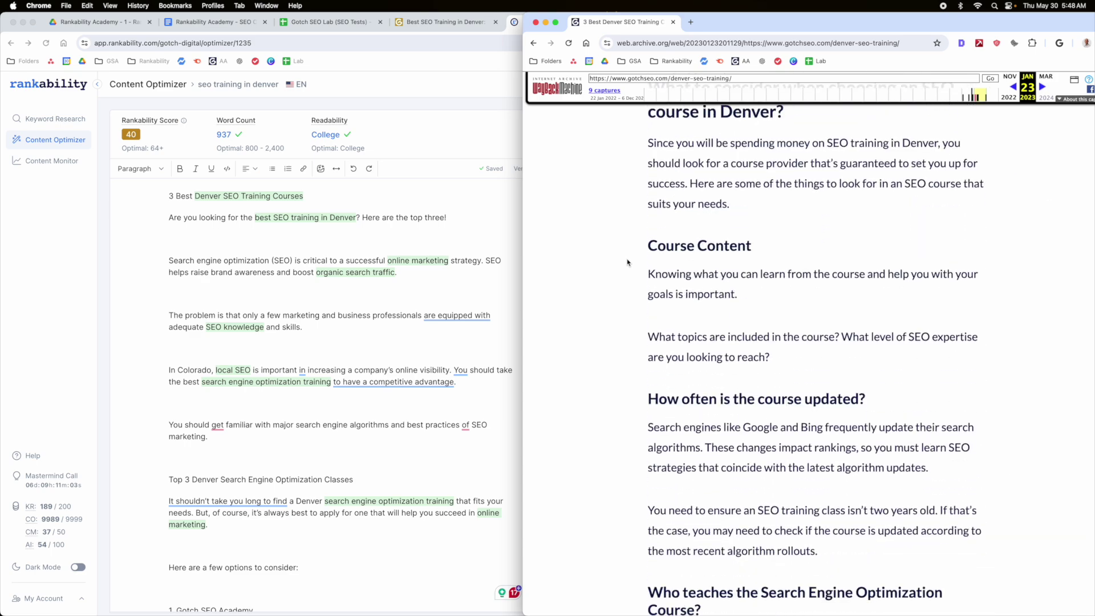
scroll(648, 295, down, 1)
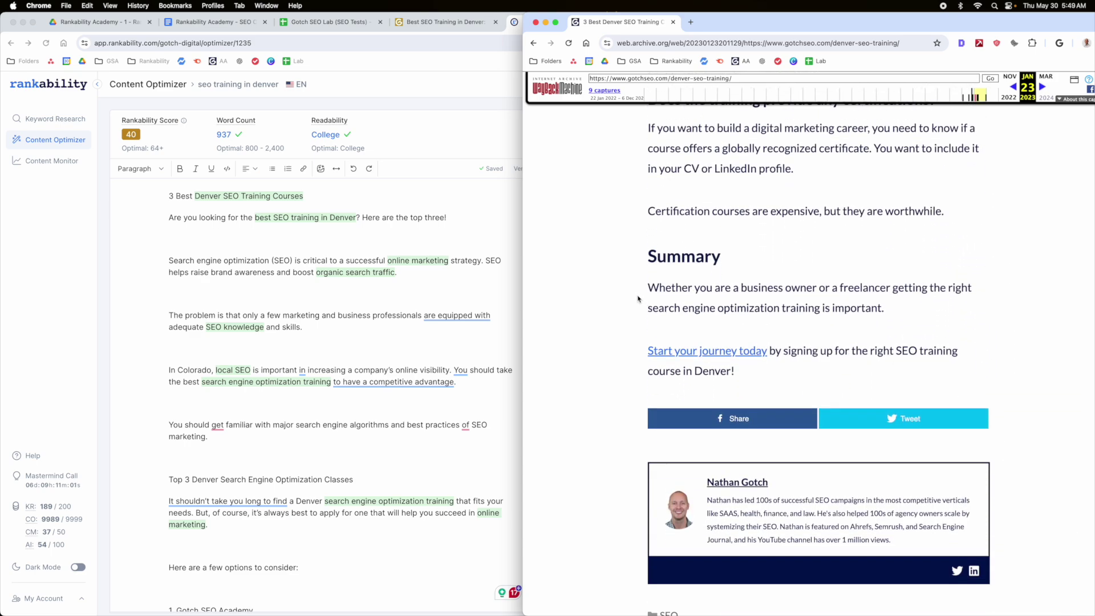
scroll(637, 298, up, 20)
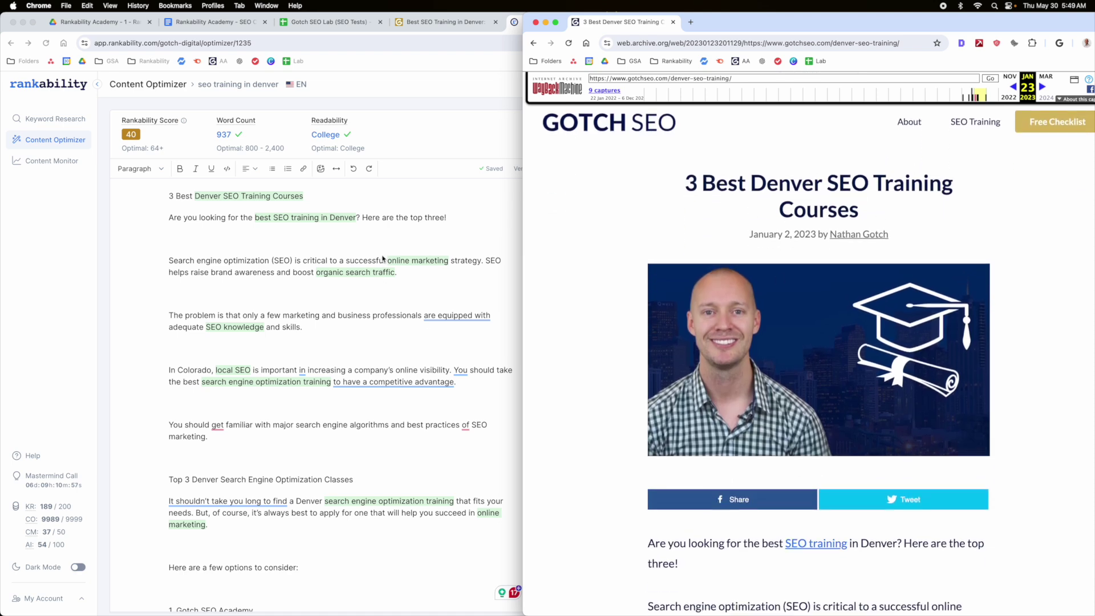
click(440, 25)
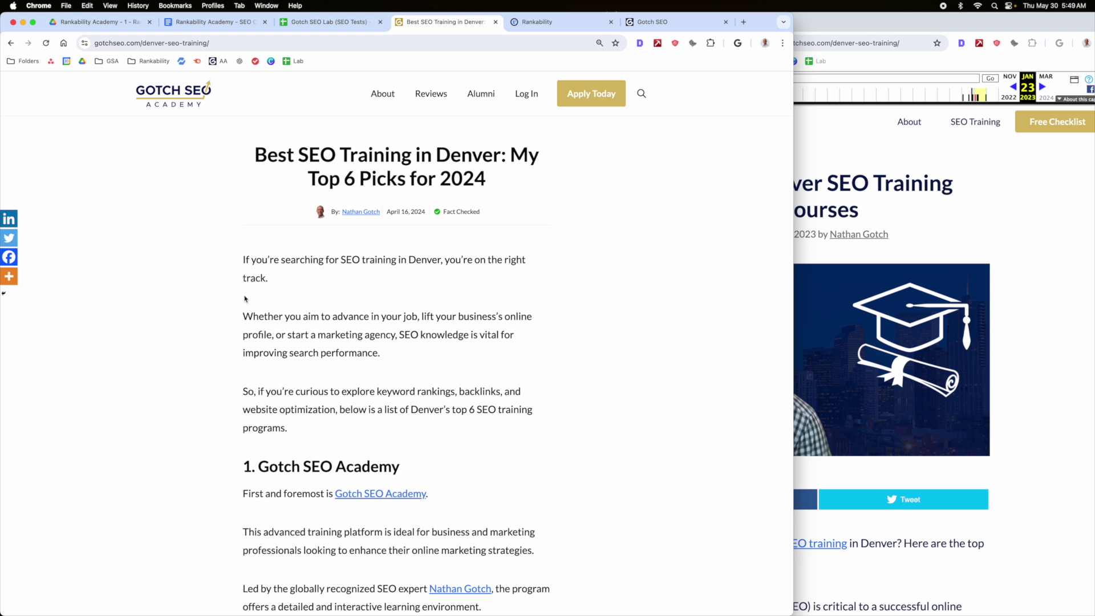
Read the rebuilt 'Best SEO Training in Denver' article side by side with the 2023 archive
scroll(222, 369, down, 1)
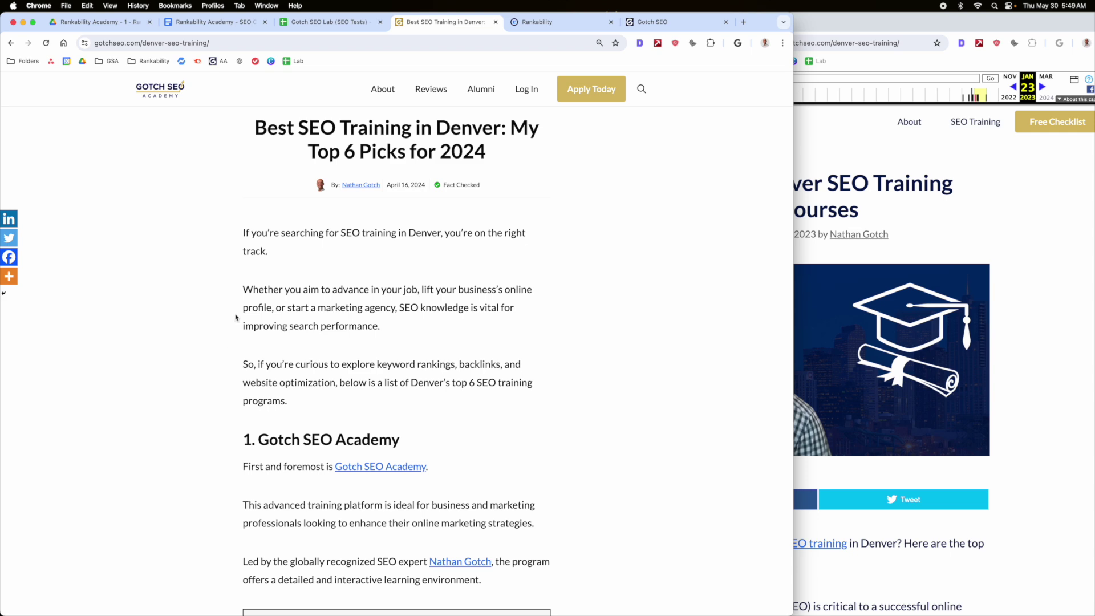
scroll(224, 278, up, 1)
drag(793, 340, 626, 340)
scroll(399, 252, down, 10)
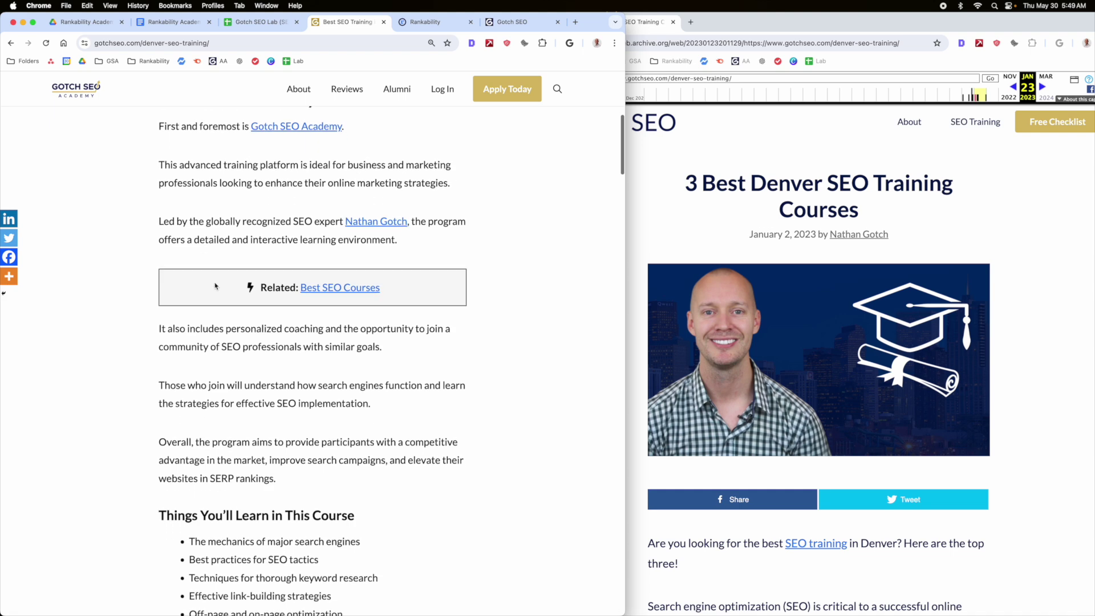
scroll(160, 342, up, 4)
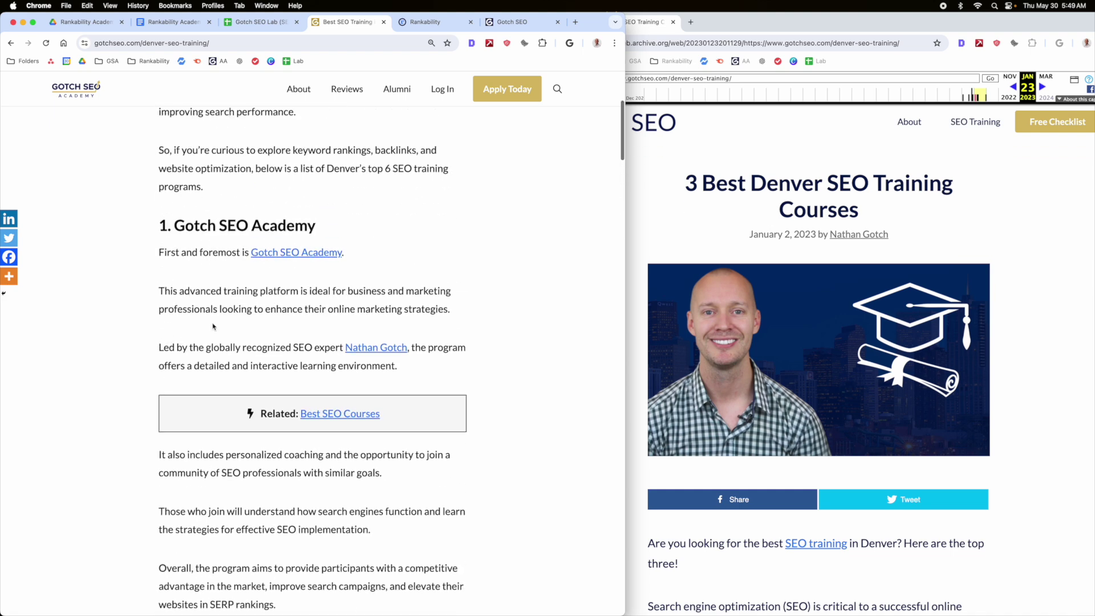
scroll(159, 263, down, 16)
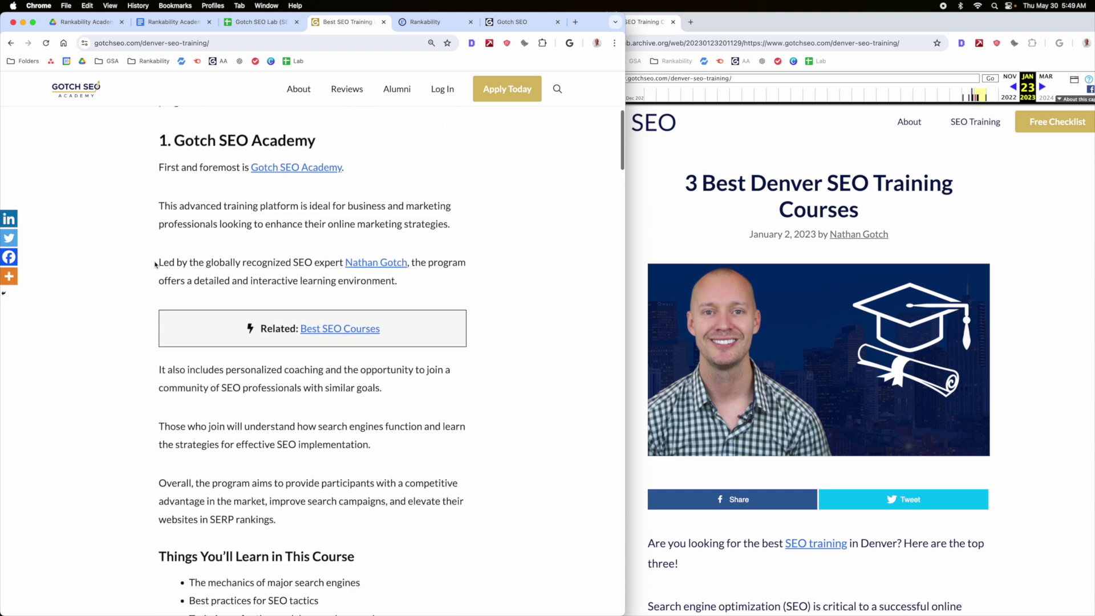
scroll(145, 265, down, 7)
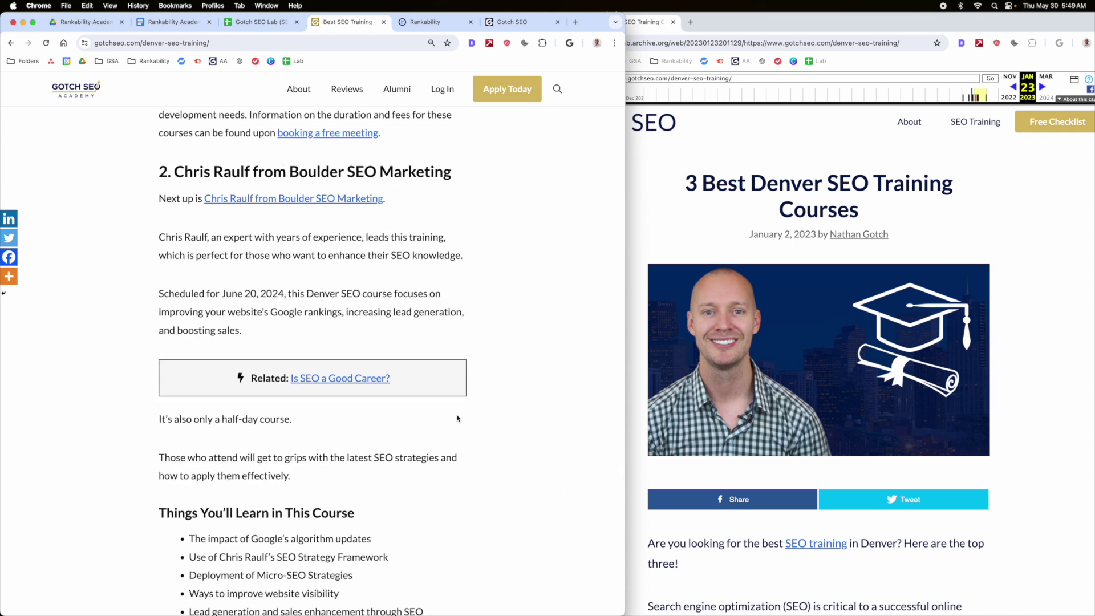
scroll(125, 354, down, 8)
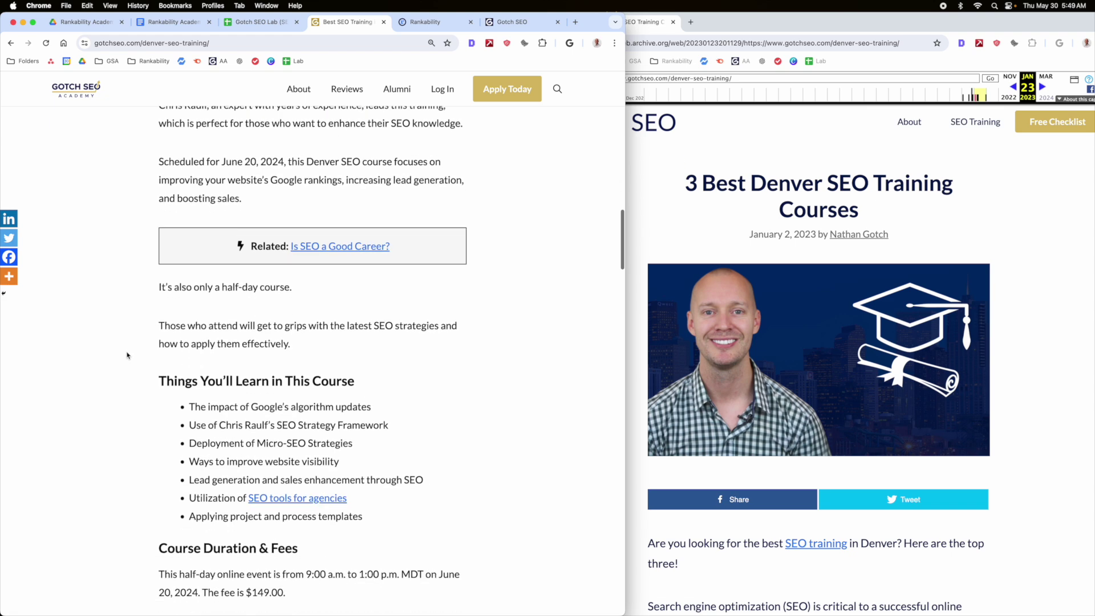
scroll(133, 354, down, 7)
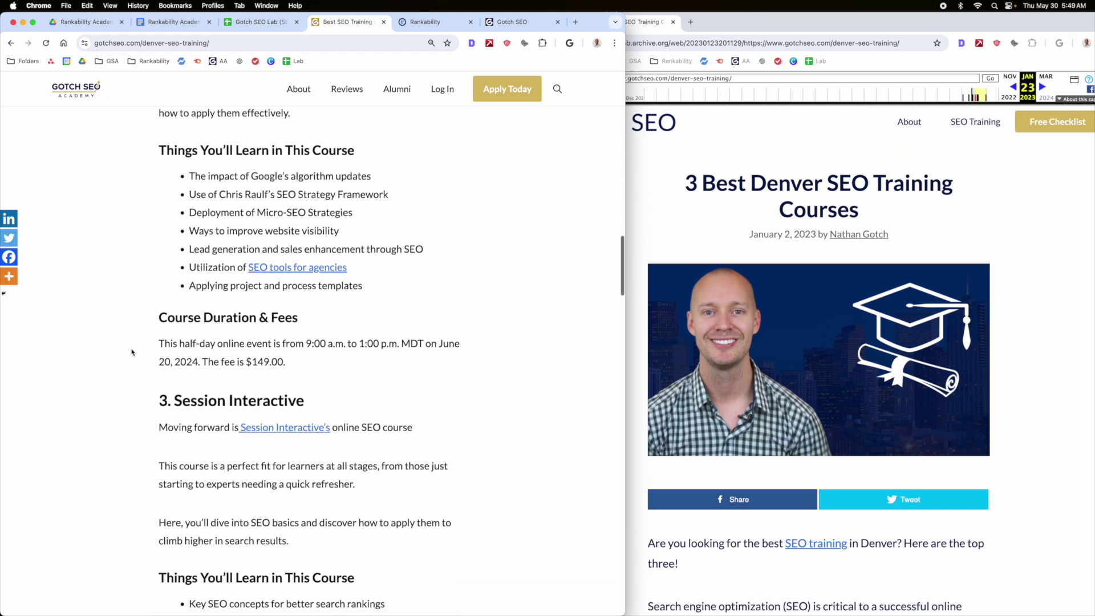
scroll(135, 336, down, 16)
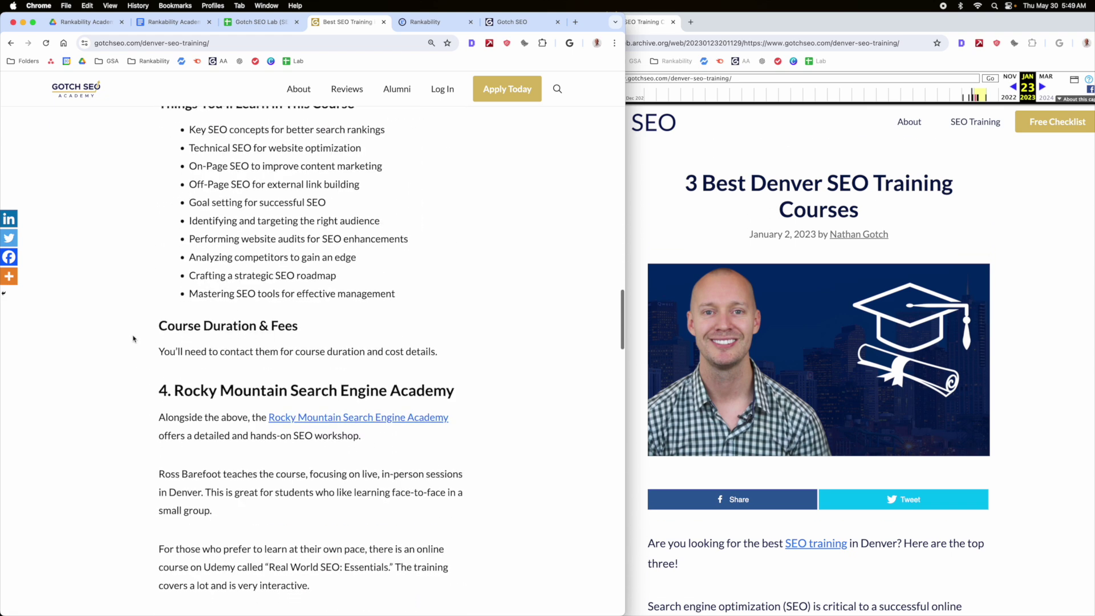
scroll(135, 337, down, 16)
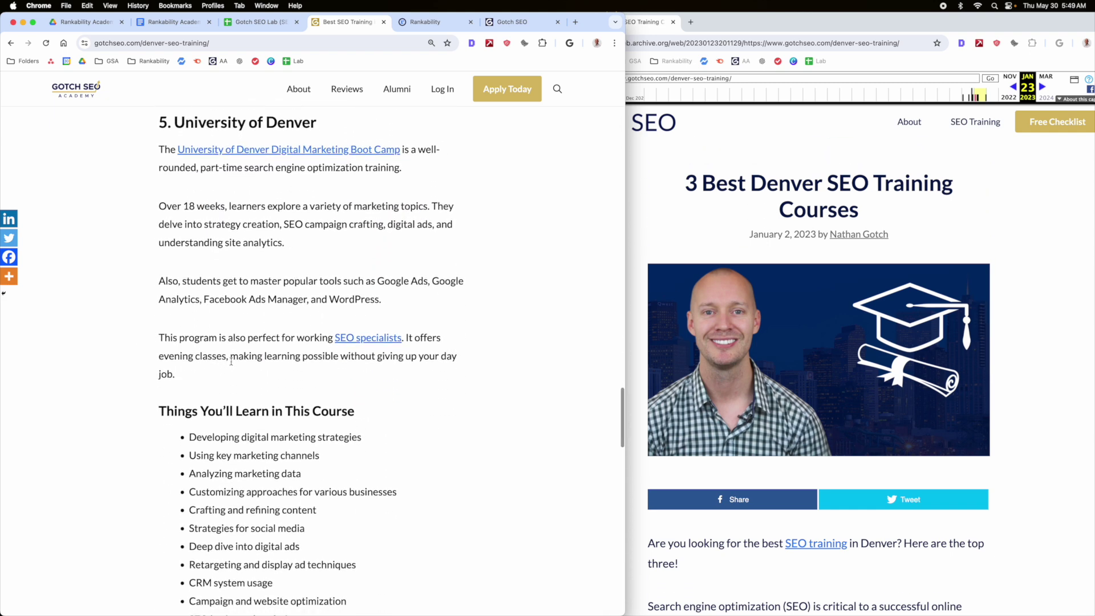
scroll(231, 364, down, 3)
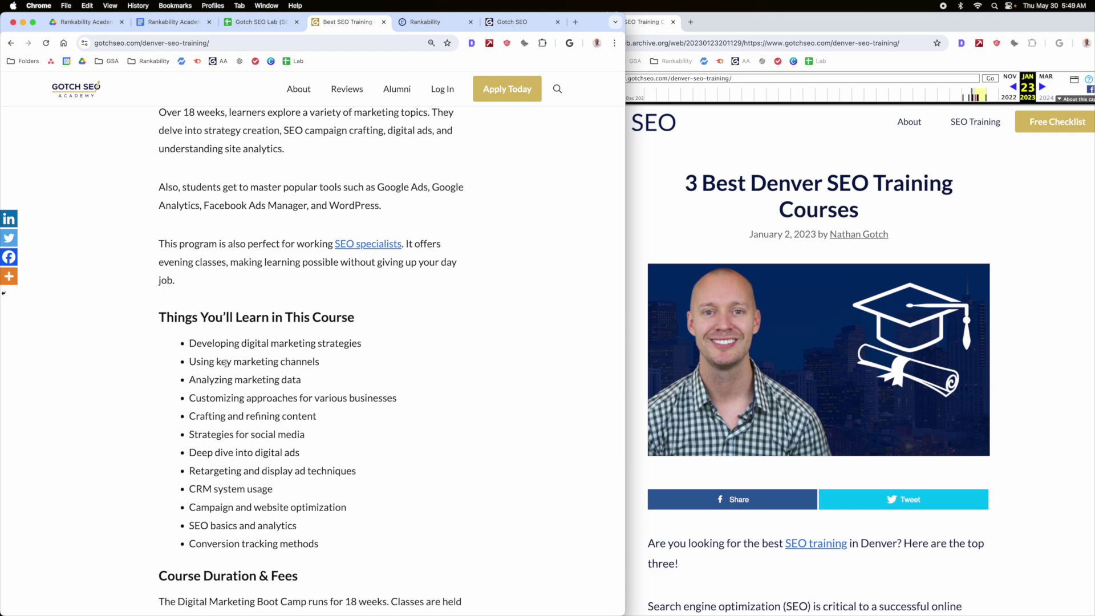
Widen Rankability's optimizer, read the rebuilt article to the end, and return to the optimizer
click(424, 22)
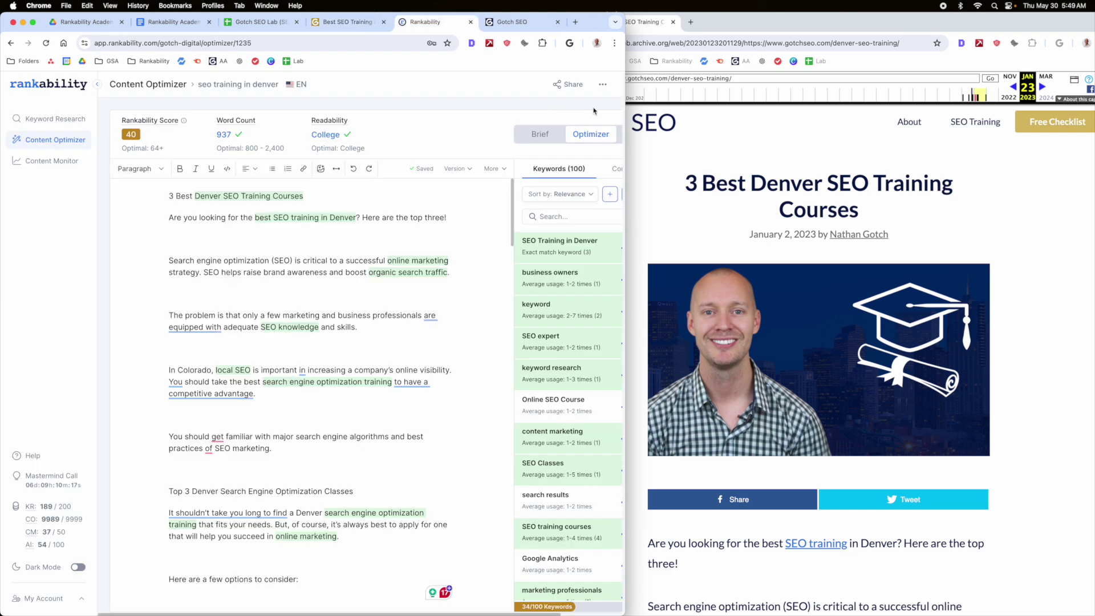
drag(625, 105, 660, 108)
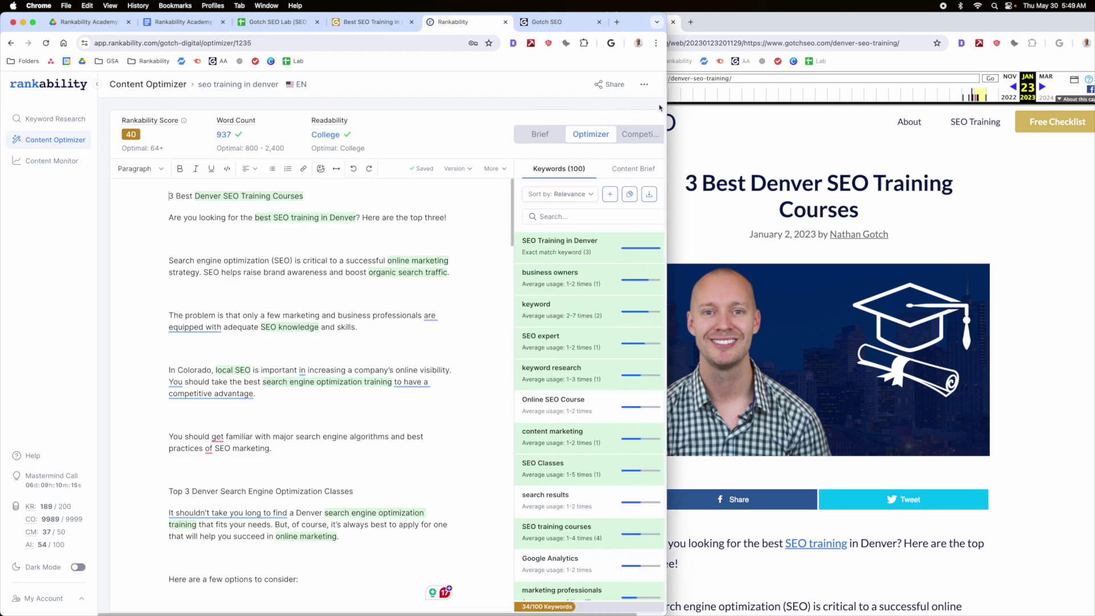
click(402, 16)
scroll(499, 331, down, 8)
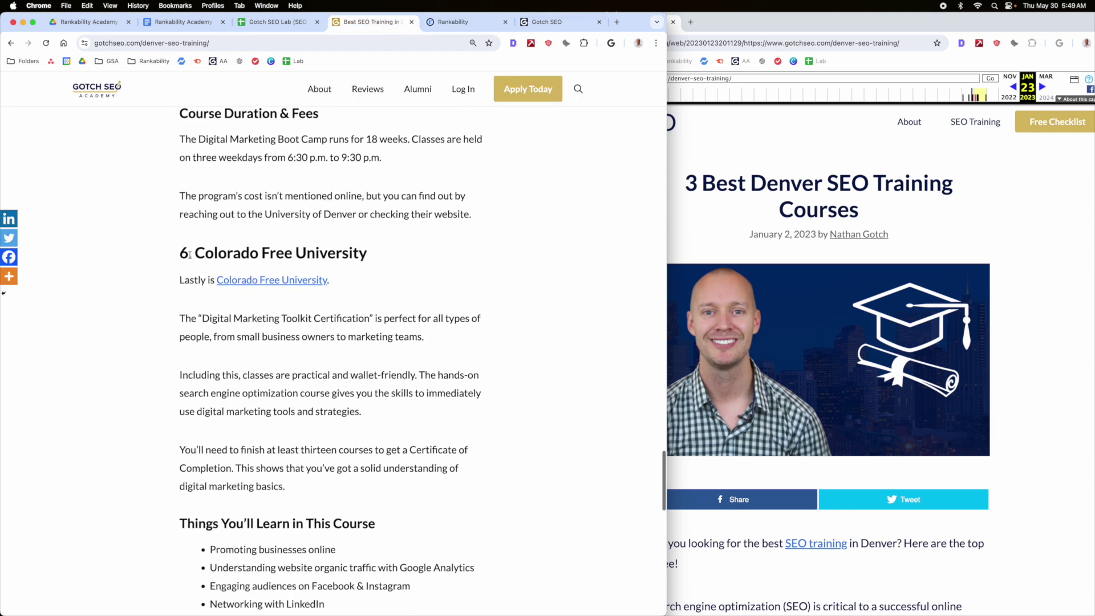
scroll(511, 279, down, 1)
scroll(512, 280, down, 6)
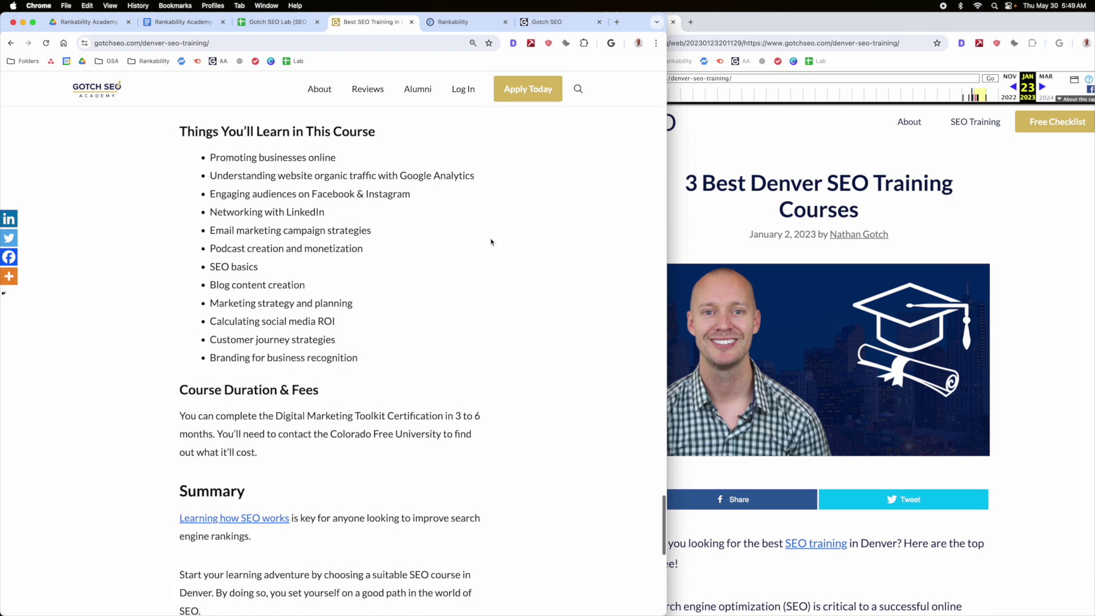
scroll(556, 247, down, 4)
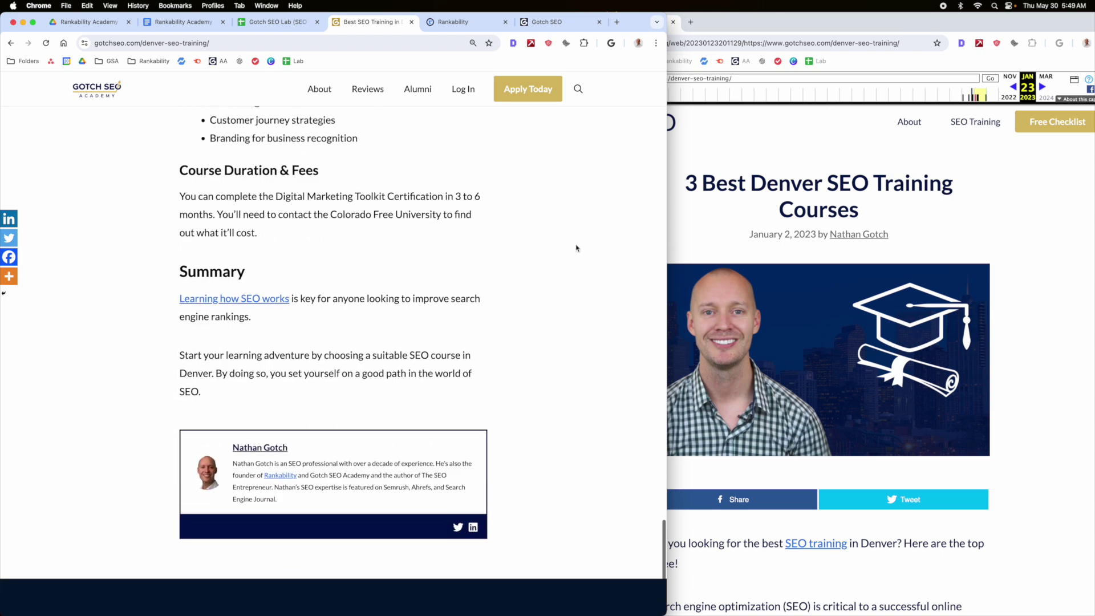
scroll(584, 264, up, 10)
scroll(590, 278, up, 15)
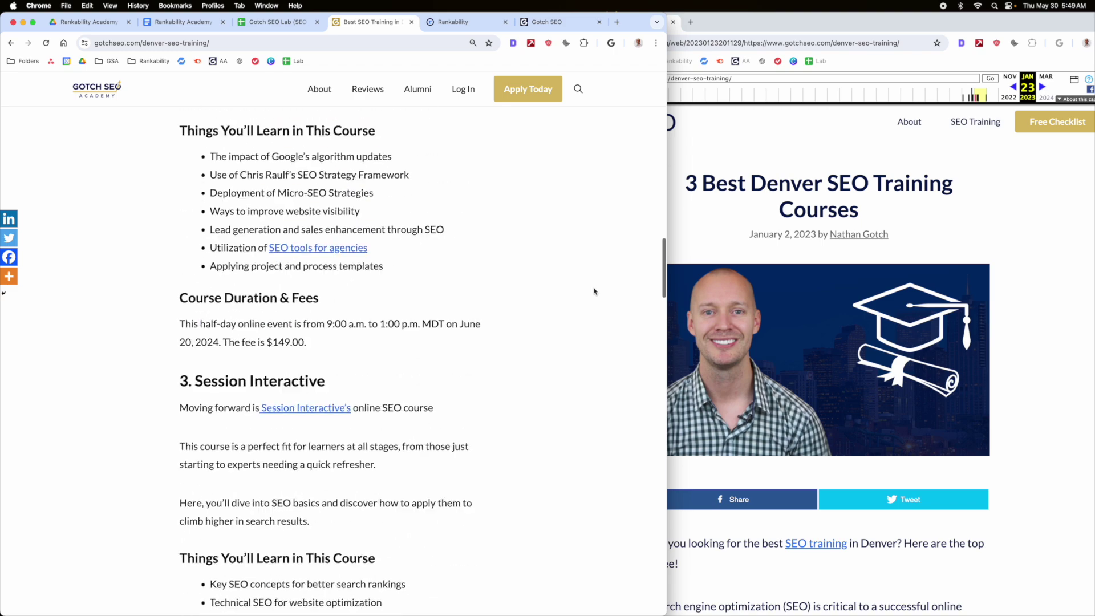
scroll(512, 239, down, 1)
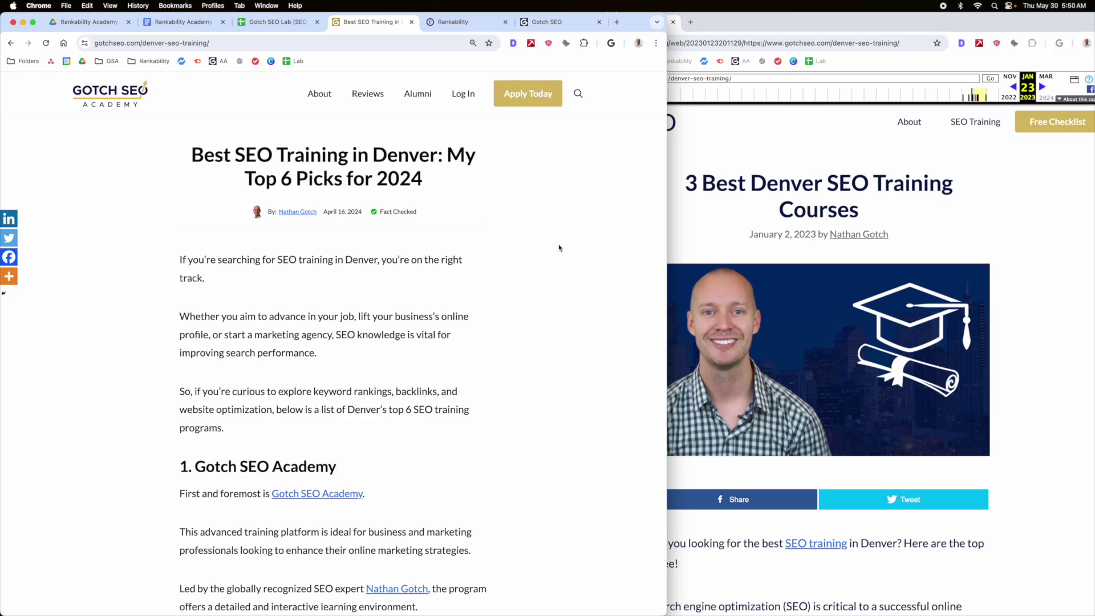
key(ctrl+Tab)
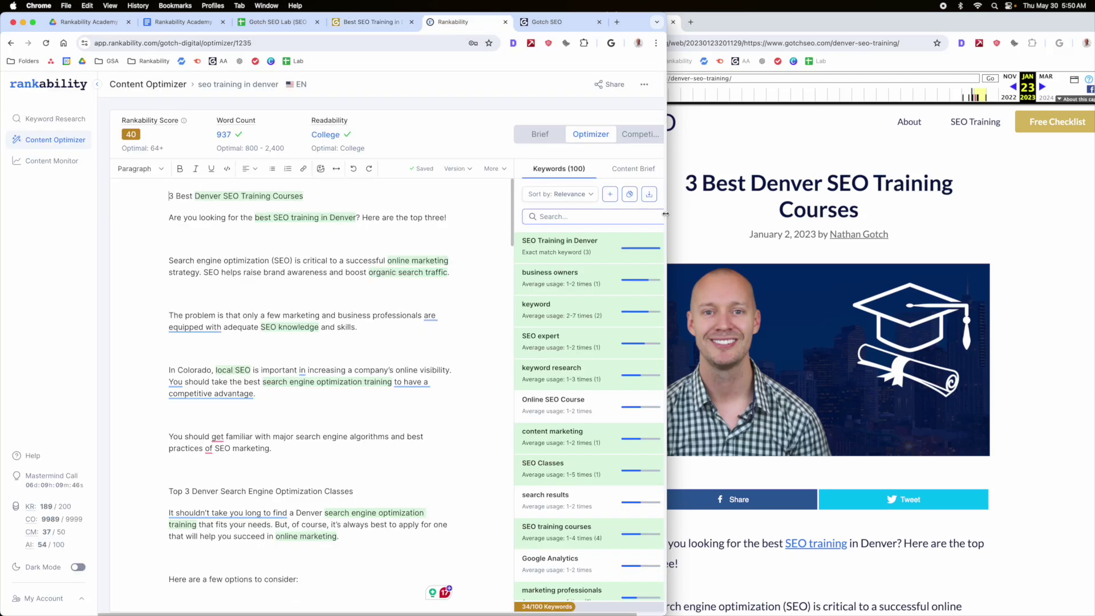
Widen the optimizer and scroll through the draft's editor and Keywords list
drag(667, 214, 799, 217)
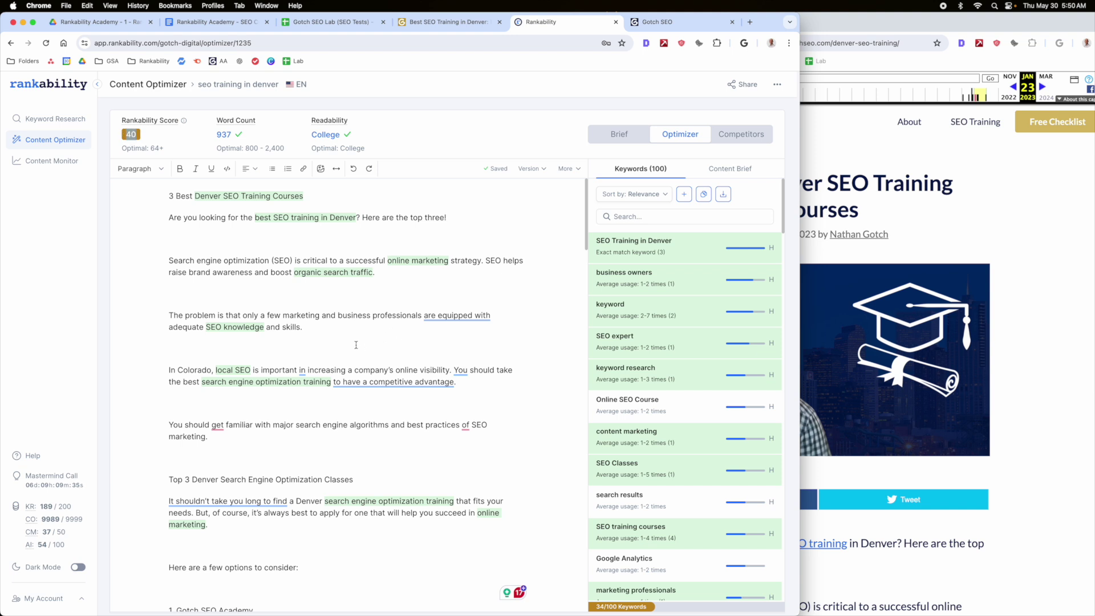
scroll(379, 342, down, 20)
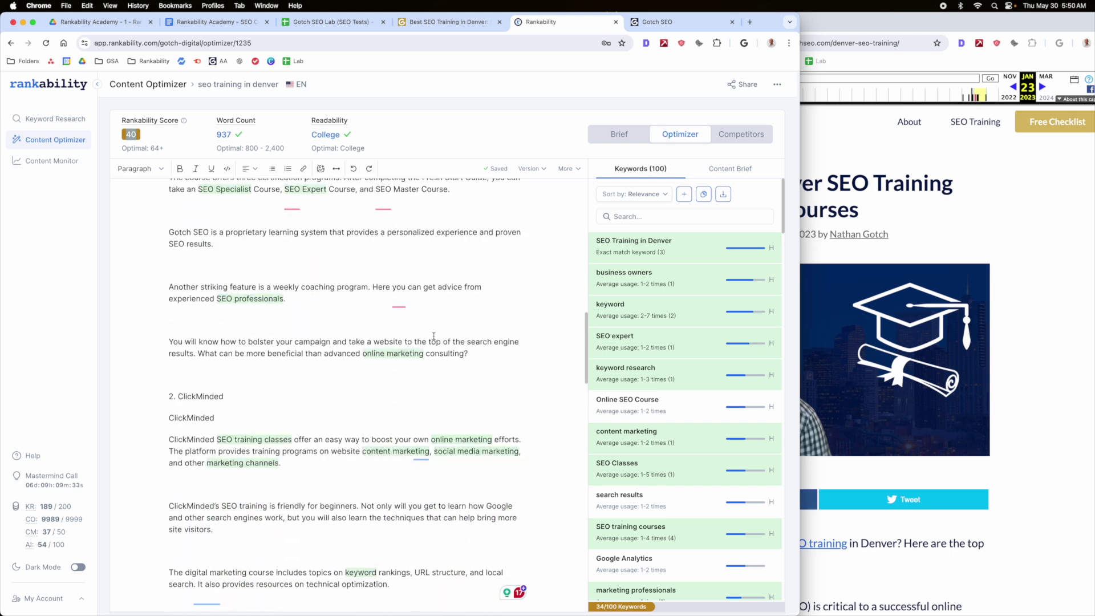
scroll(434, 336, down, 20)
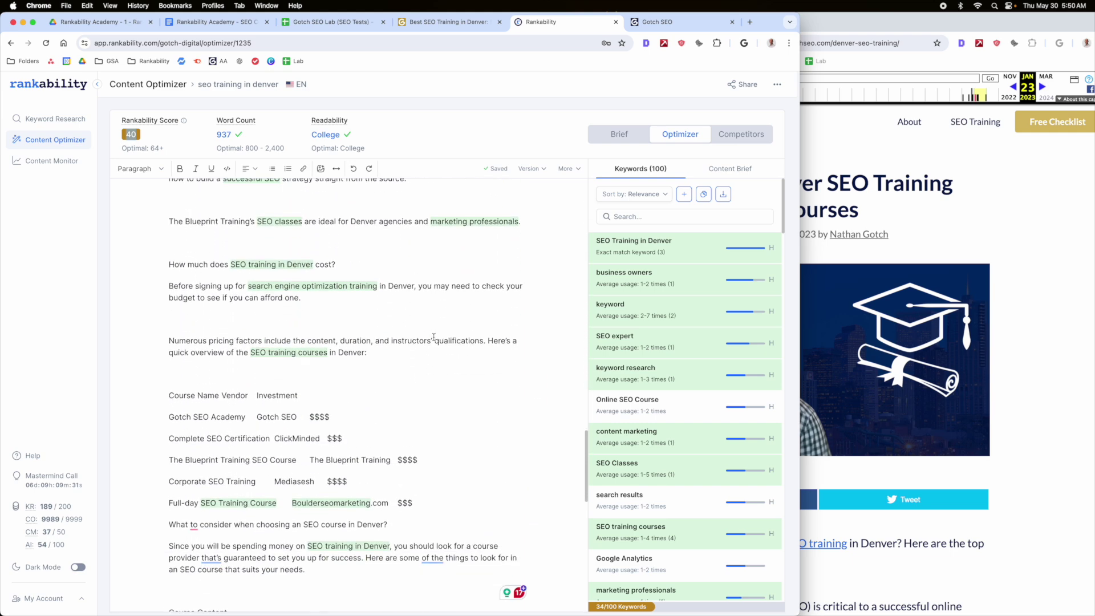
scroll(434, 337, down, 8)
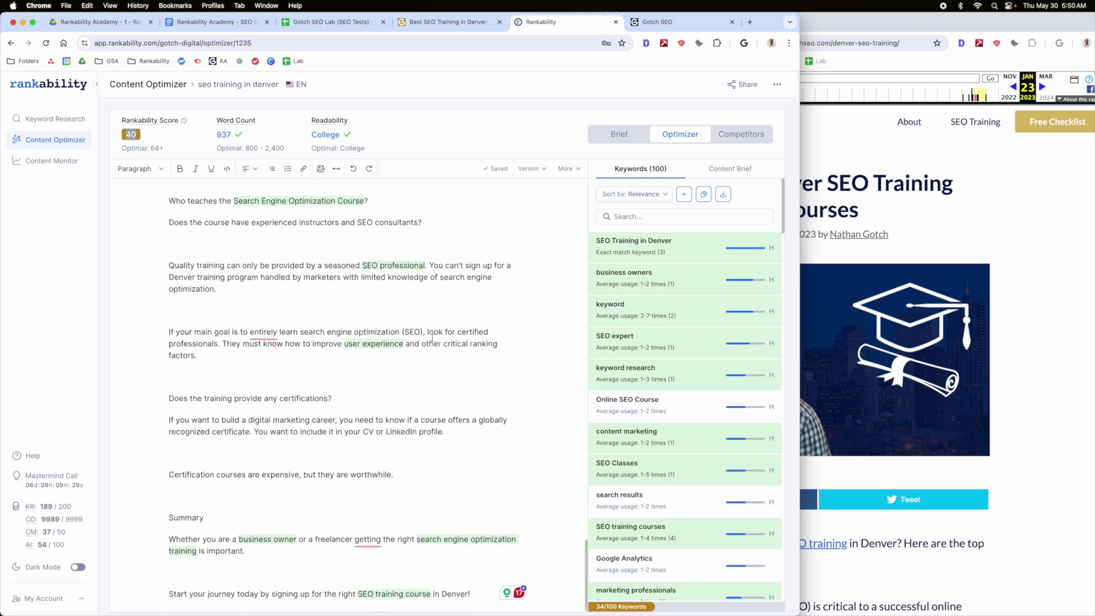
scroll(433, 338, up, 20)
scroll(432, 337, up, 5)
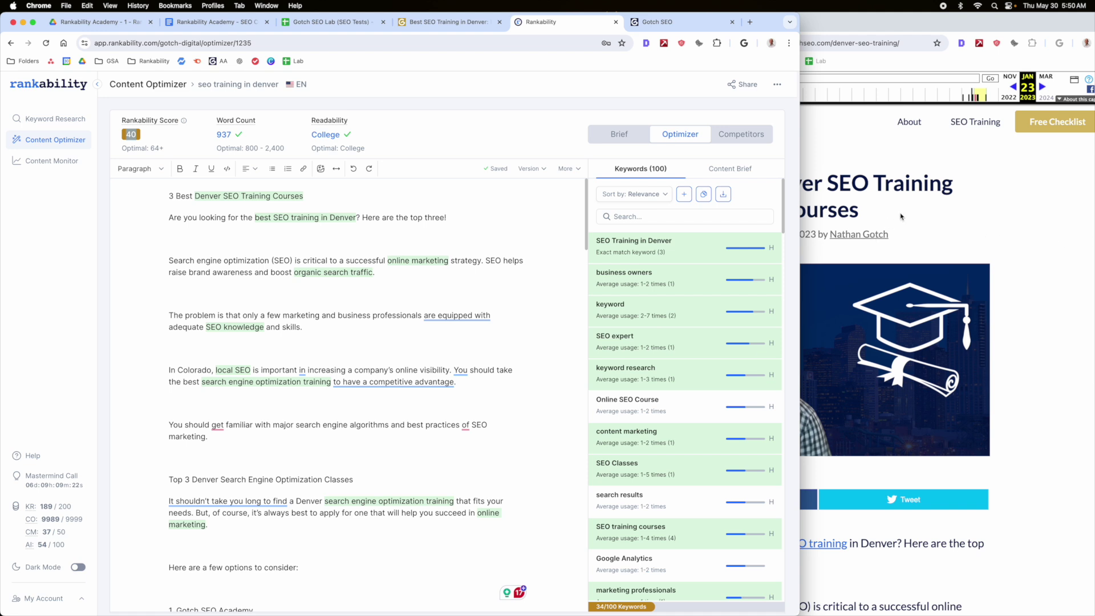
Review the competitors table, where Gotch SEO's Denver page scores 60, then open the Gotch SEO Lab sheet
scroll(690, 319, down, 5)
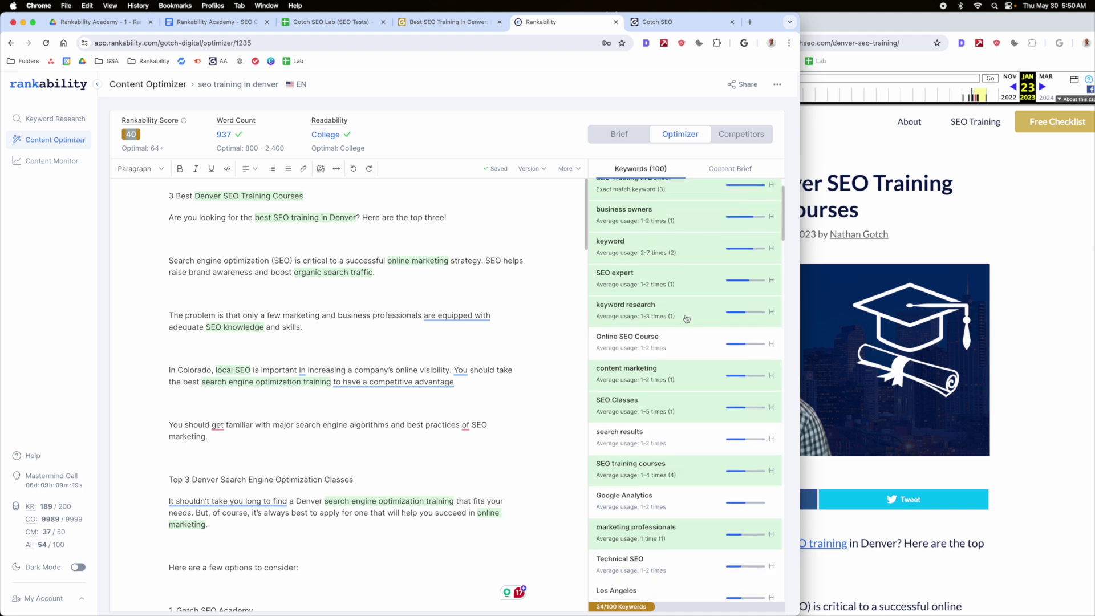
scroll(663, 352, down, 1)
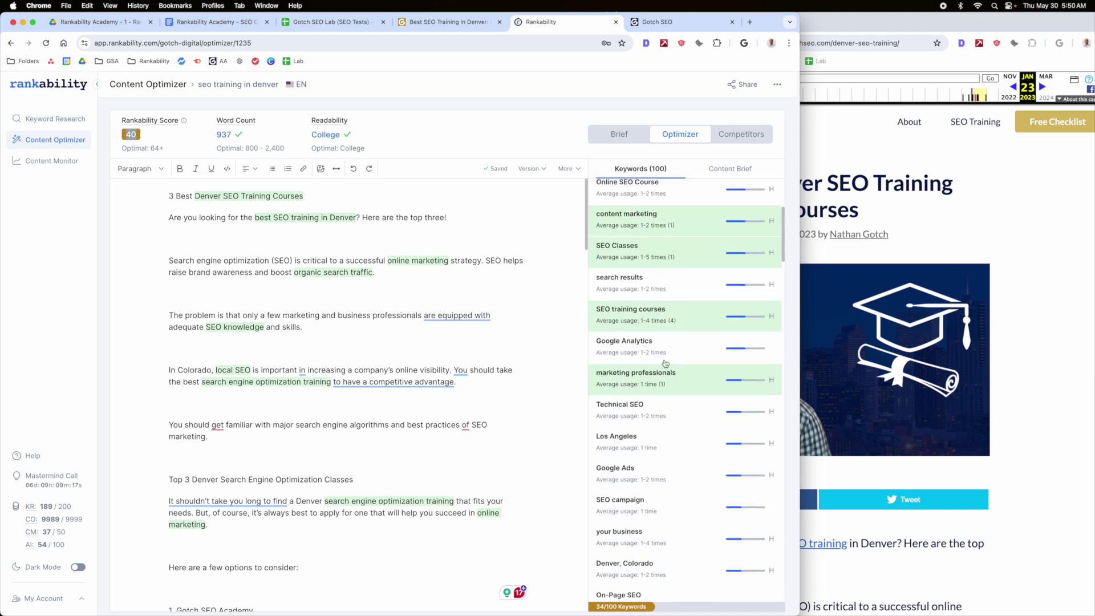
scroll(673, 342, up, 6)
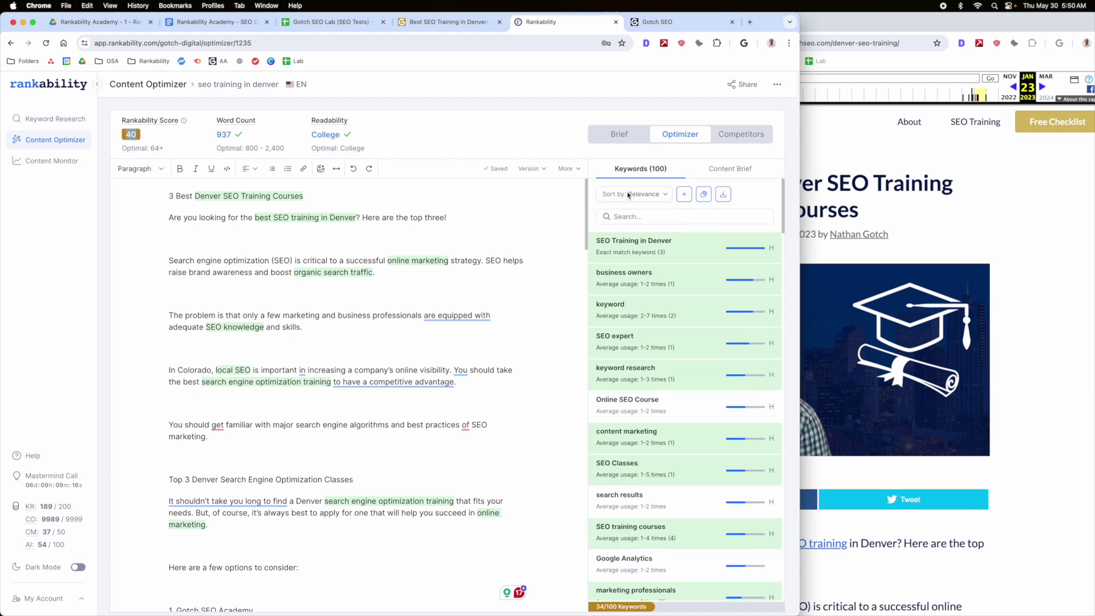
click(736, 135)
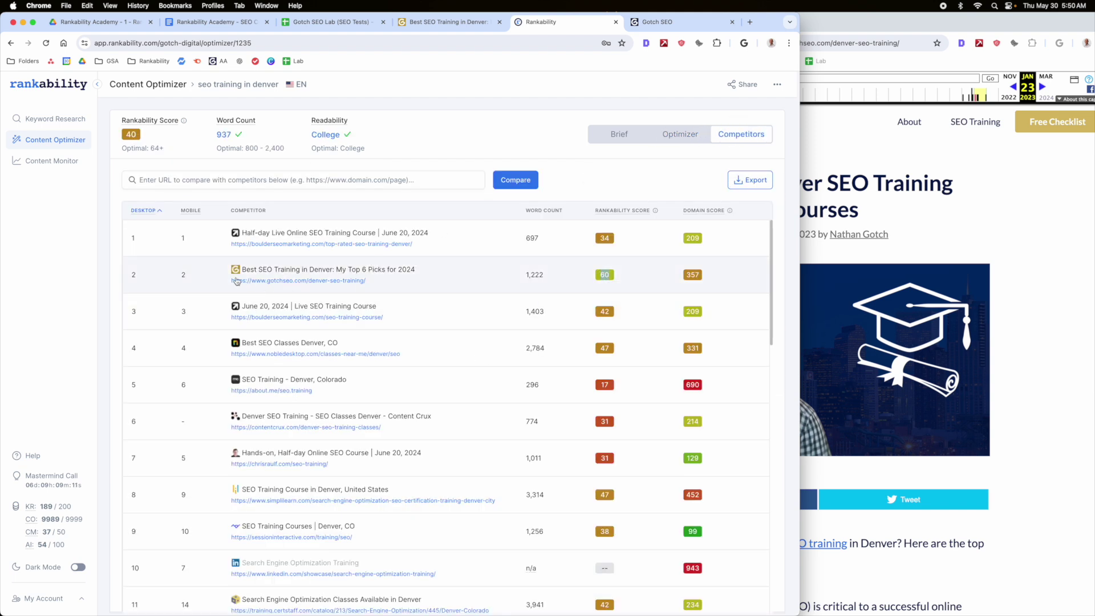
click(334, 22)
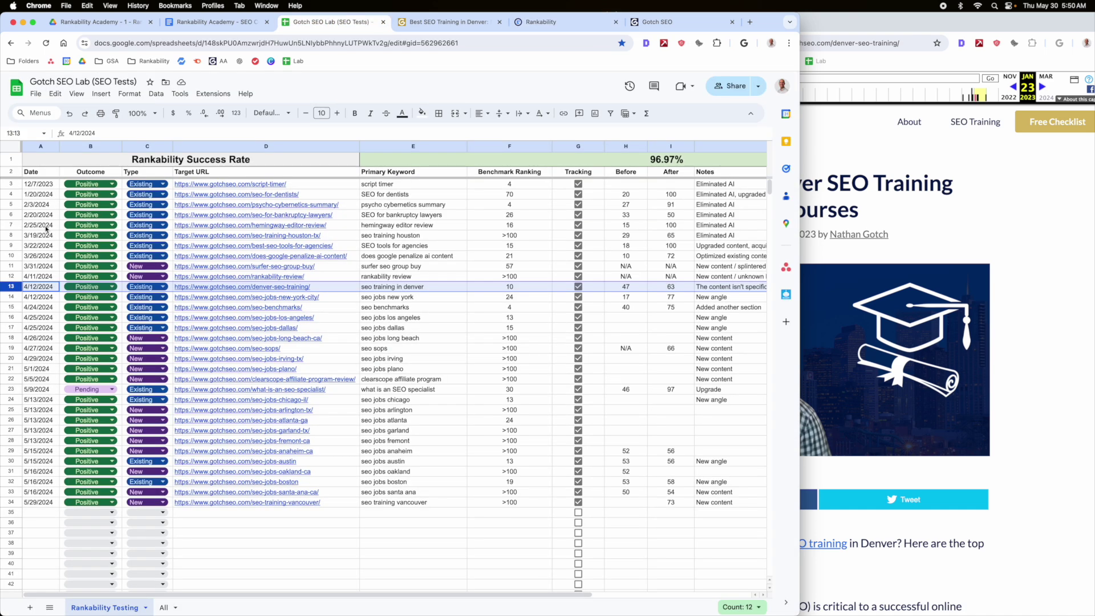
Check the denver-seo-training row (benchmark 10, Before 47, After 63), then return to Rankability
scroll(505, 296, down, 1)
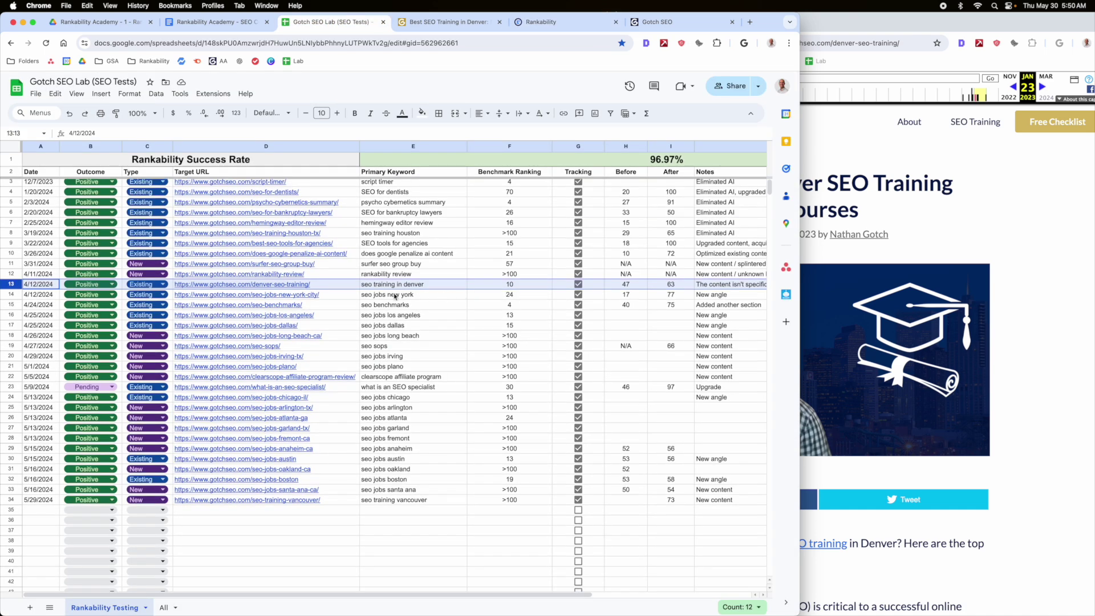
scroll(34, 289, up, 1)
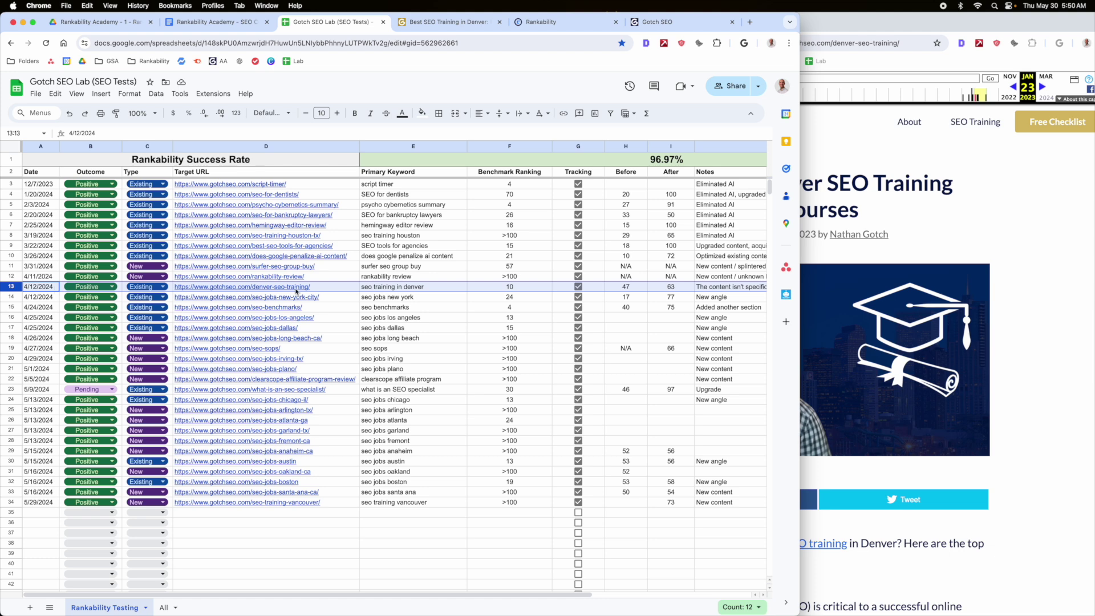
click(511, 290)
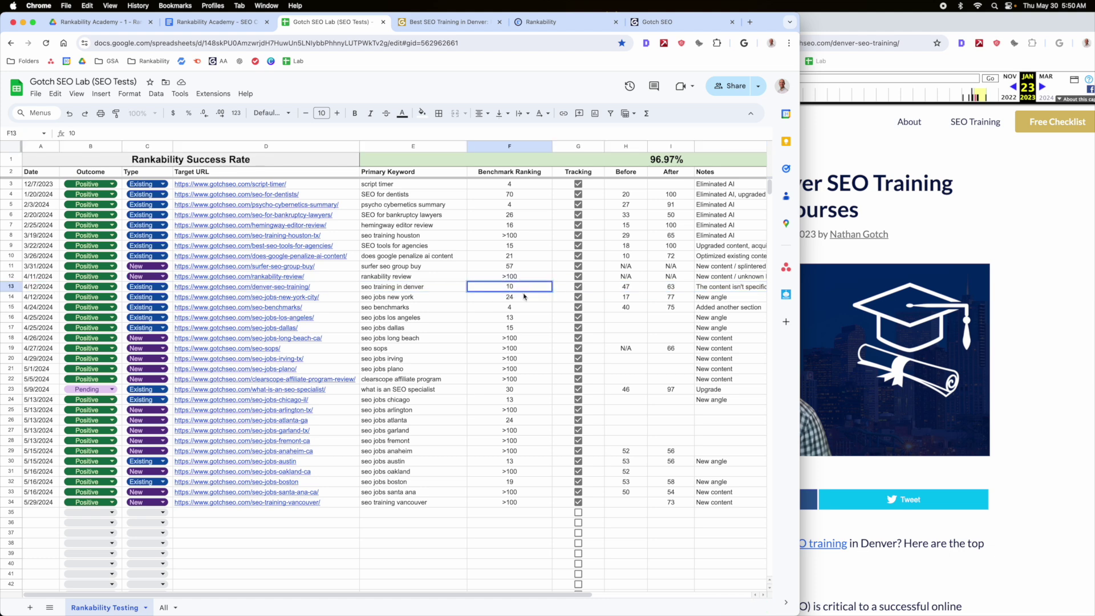
key(Escape)
click(627, 289)
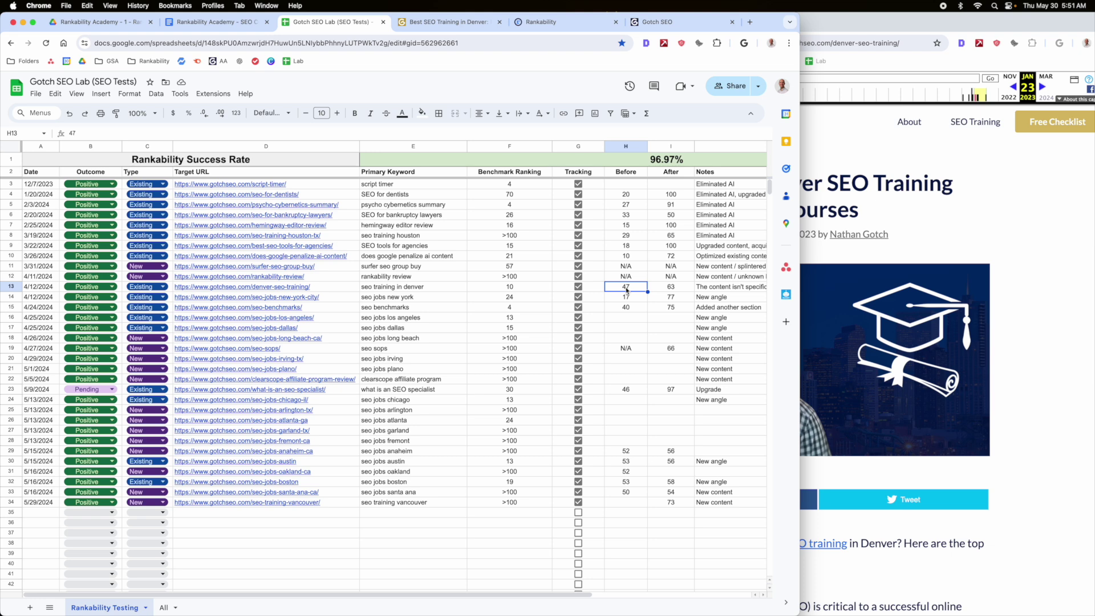
click(671, 289)
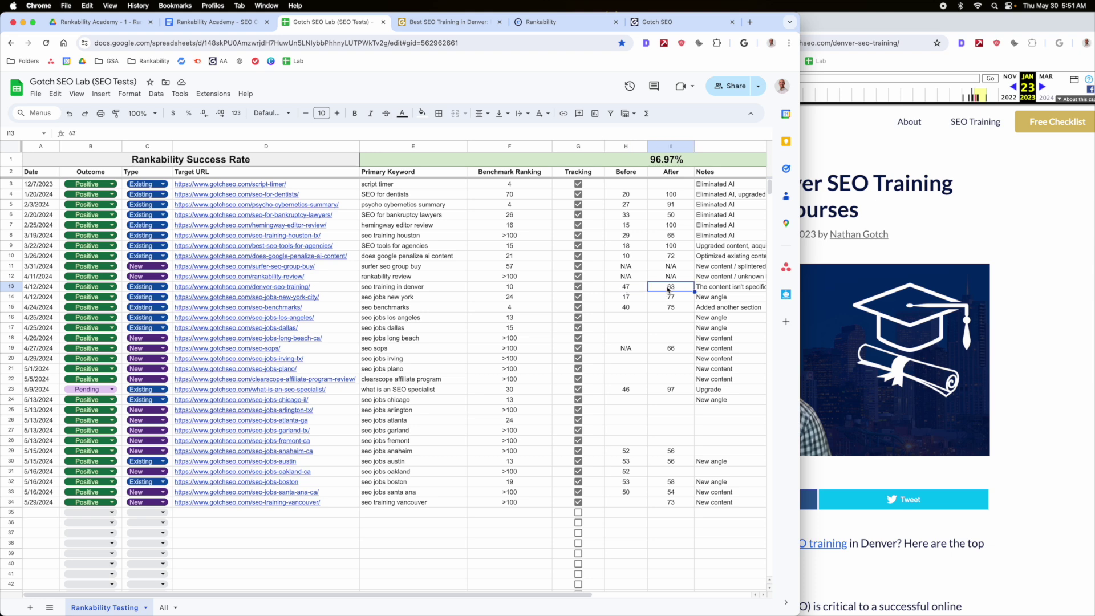
click(562, 23)
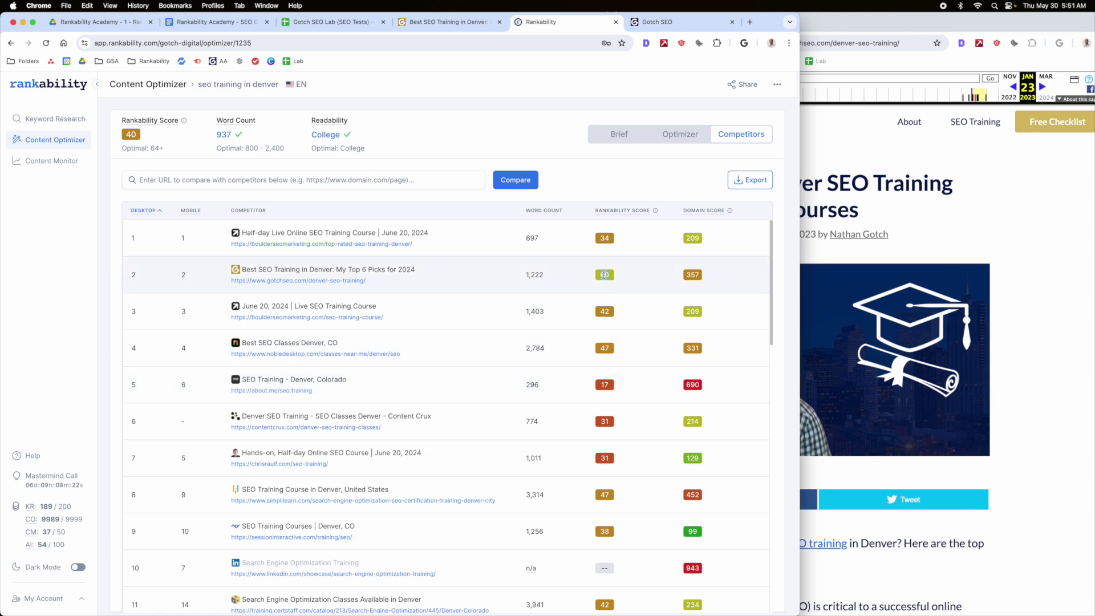
Highlight the Gotch page's domain score of 357, then switch to the live Denver training article
double_click(697, 276)
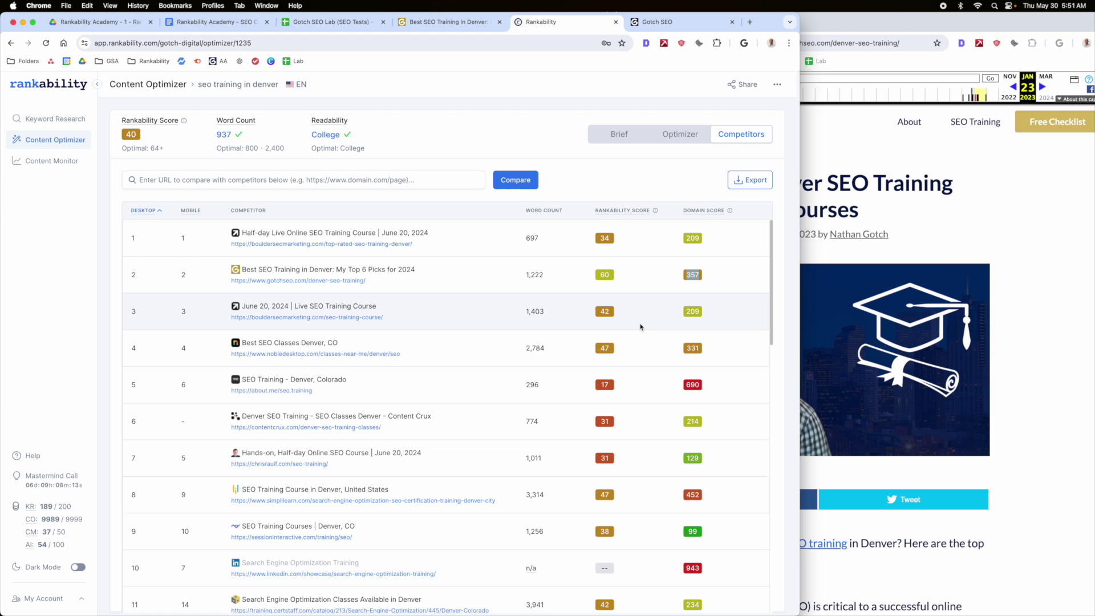
click(647, 278)
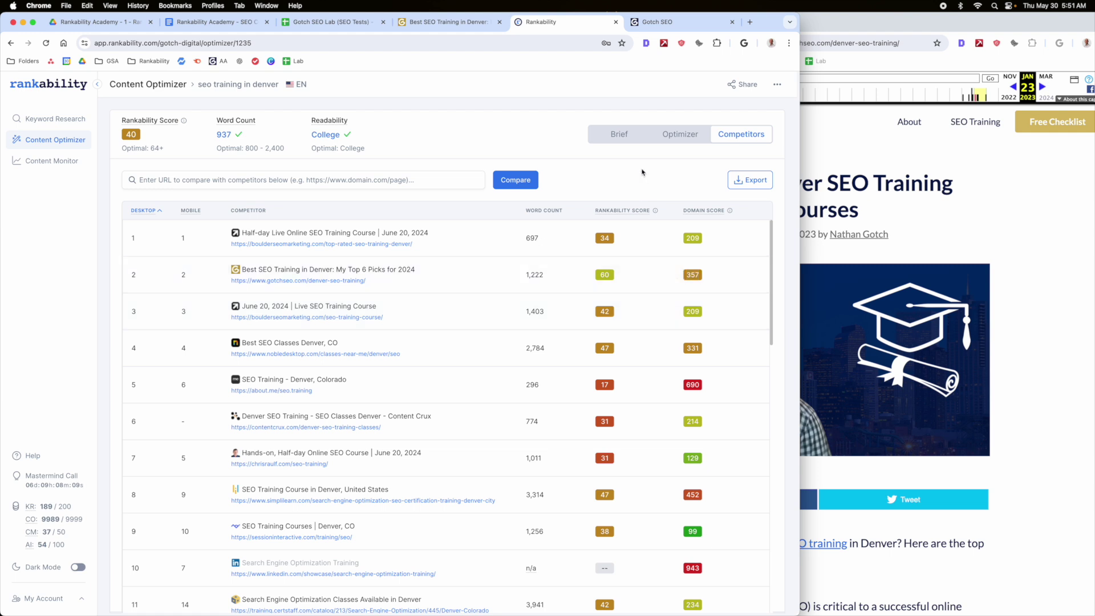
click(467, 23)
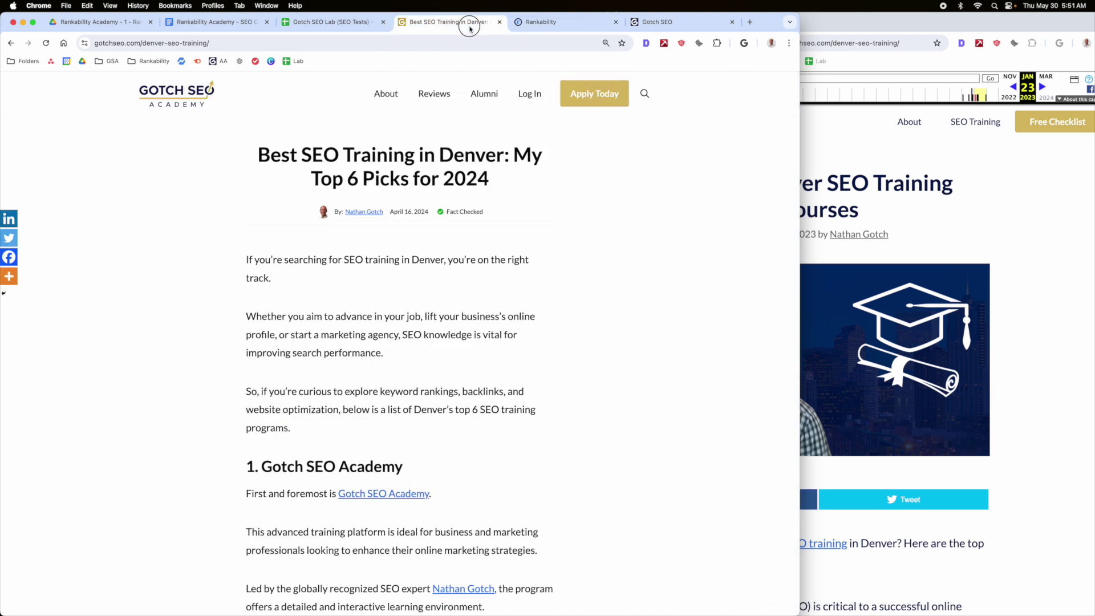
Search the Gotch SEO site for 'denver', browse the results, and return to the Gotch SEO Lab sheet
click(645, 93)
text(denver)
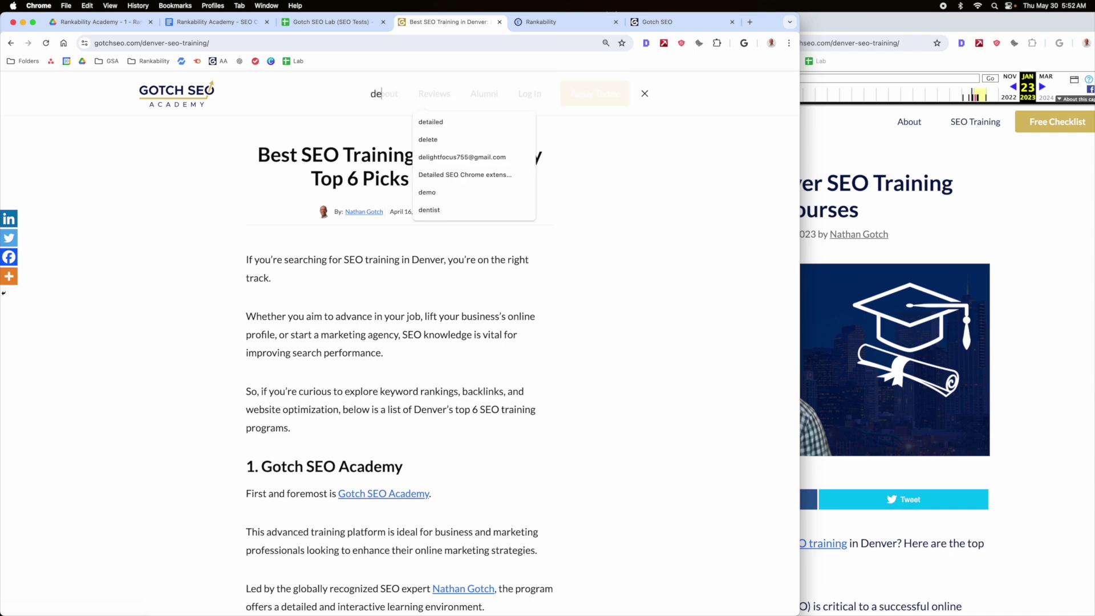
key(Return)
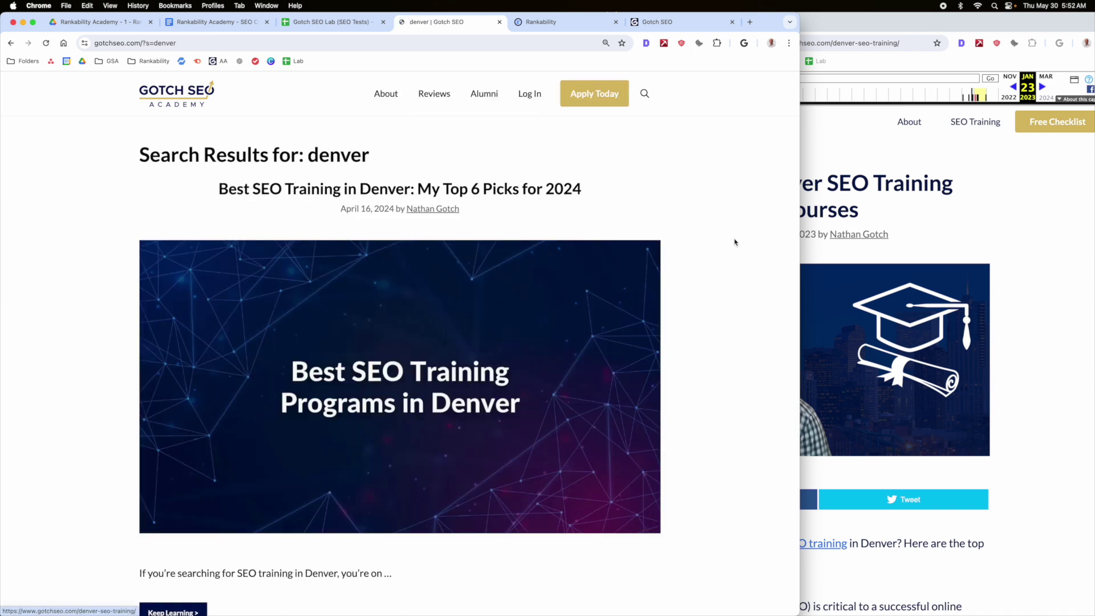
scroll(736, 239, down, 5)
scroll(740, 223, down, 15)
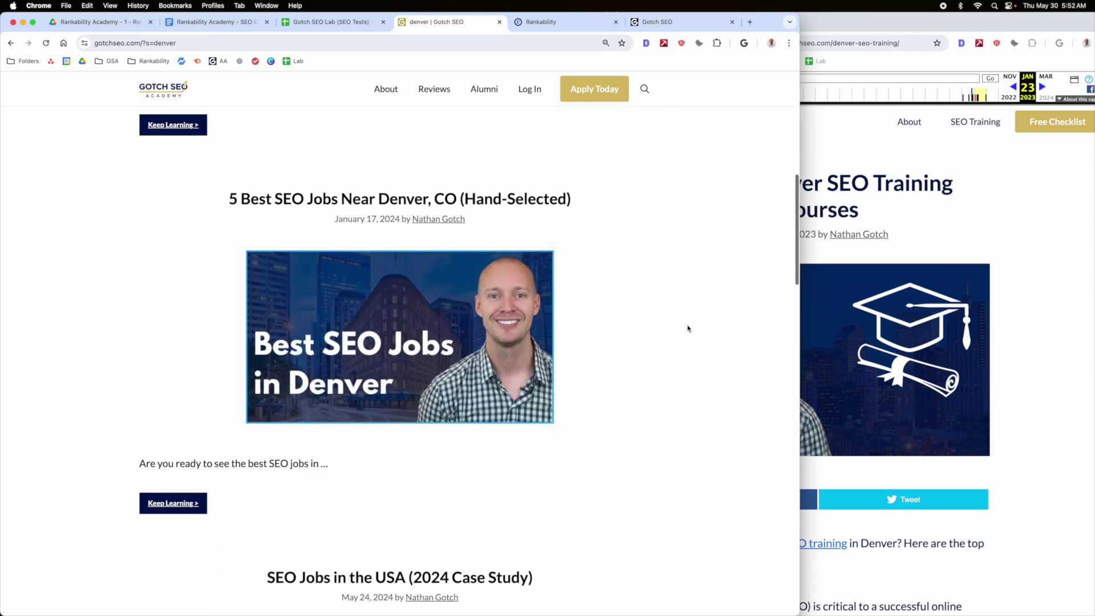
scroll(755, 304, down, 4)
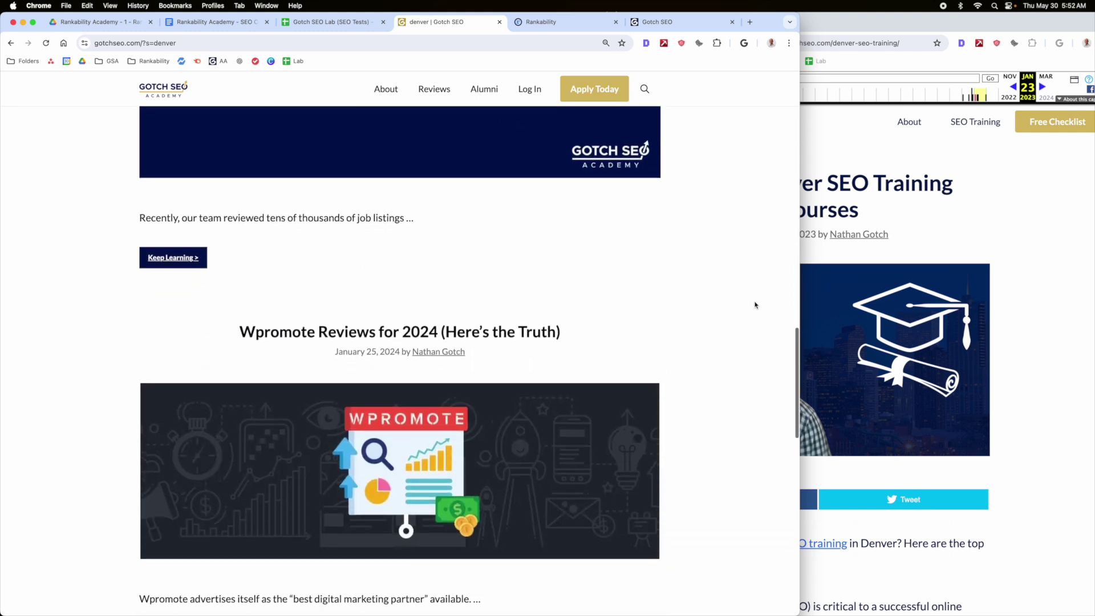
scroll(755, 305, up, 9)
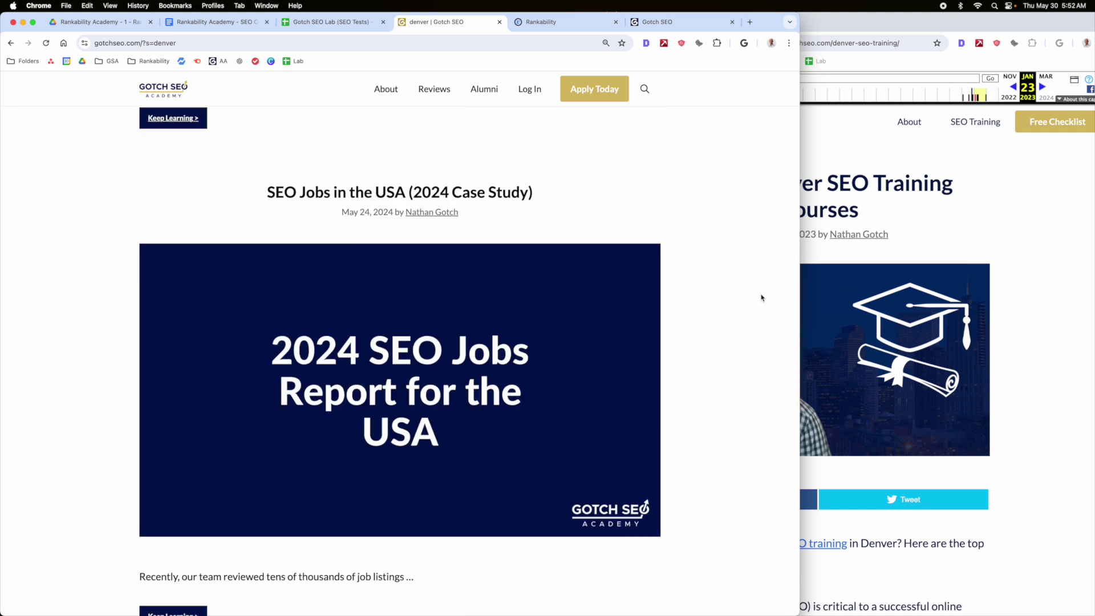
scroll(761, 296, up, 8)
click(337, 23)
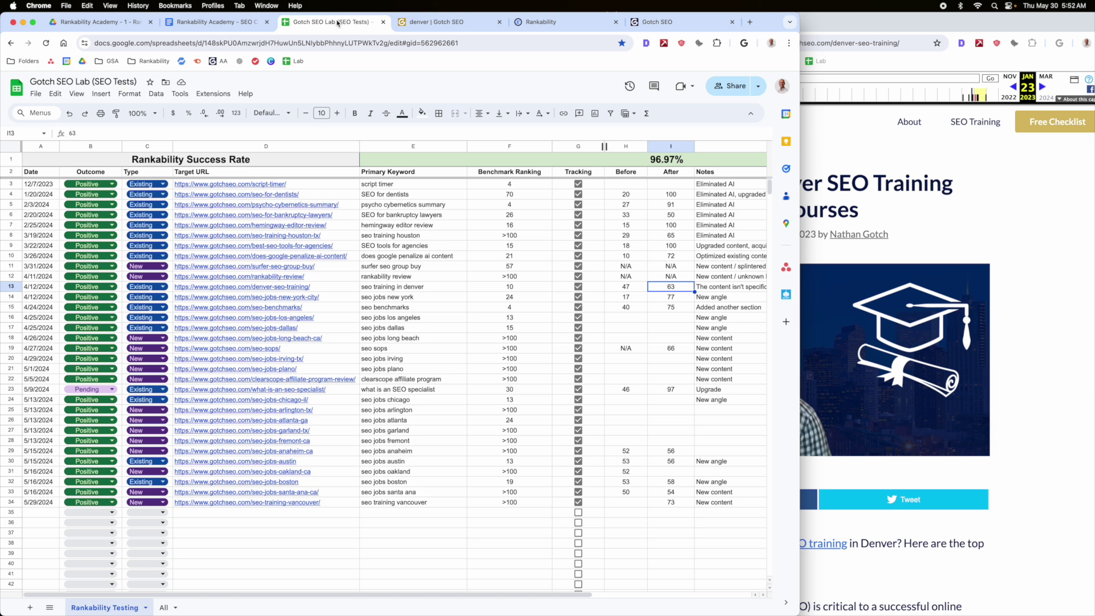
Open the row 1 competitor, Boulder SEO Marketing's half-day online SEO training page
click(638, 24)
click(564, 22)
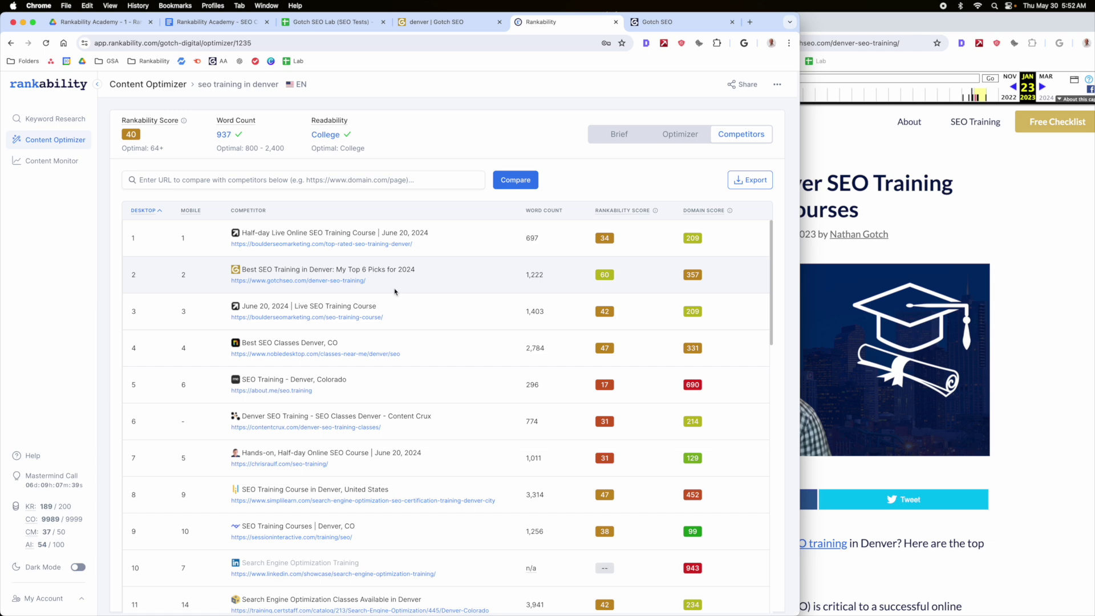
click(373, 244)
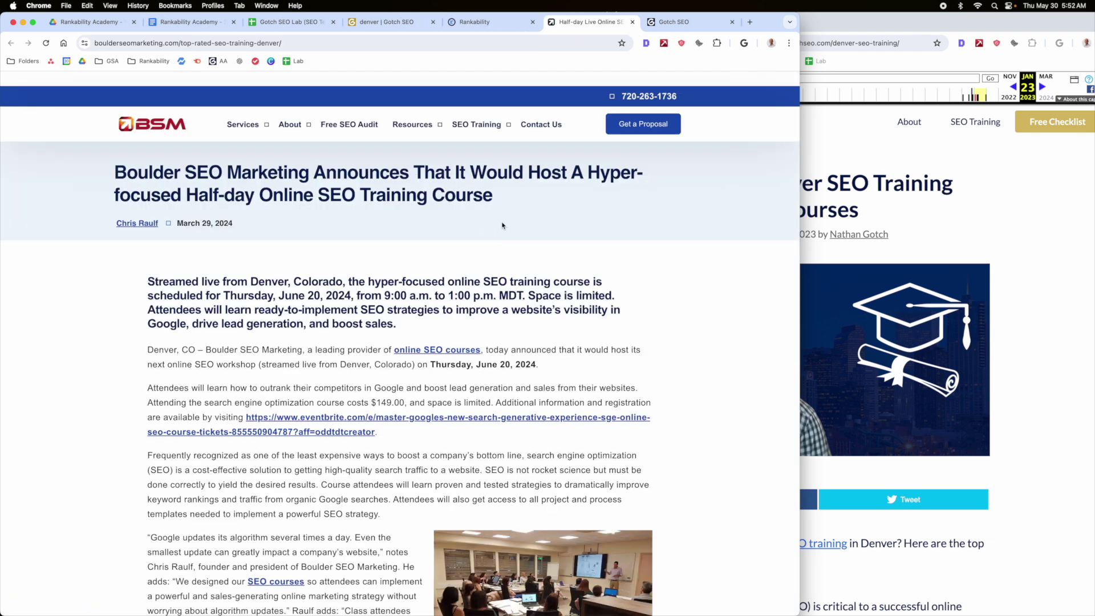
Skim the Boulder SEO Marketing article, then return to Rankability's competitors table (34 vs 60)
scroll(689, 265, down, 20)
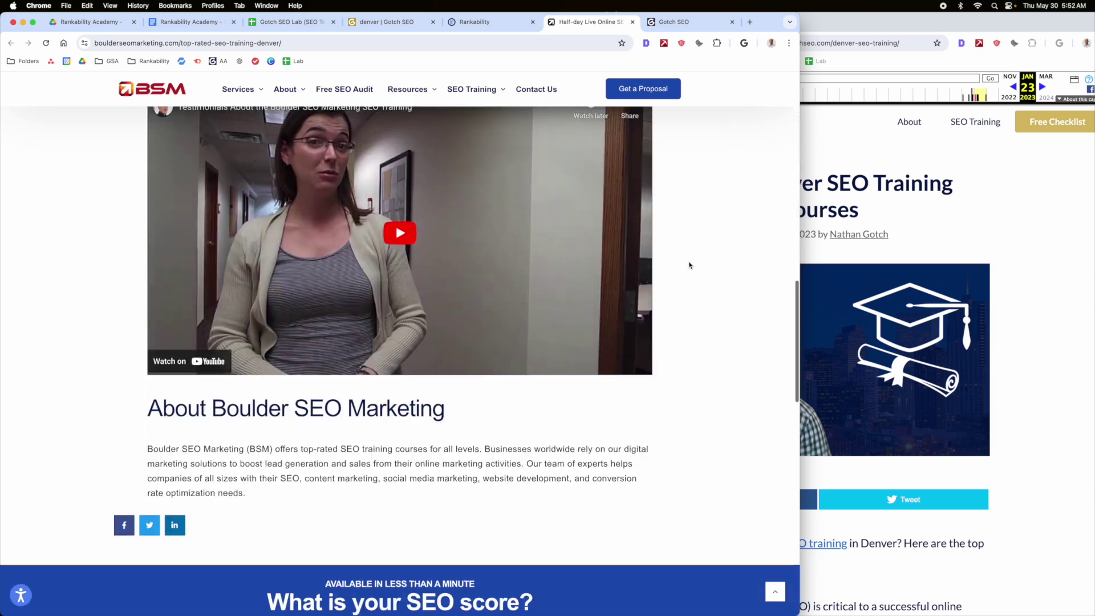
scroll(689, 266, down, 12)
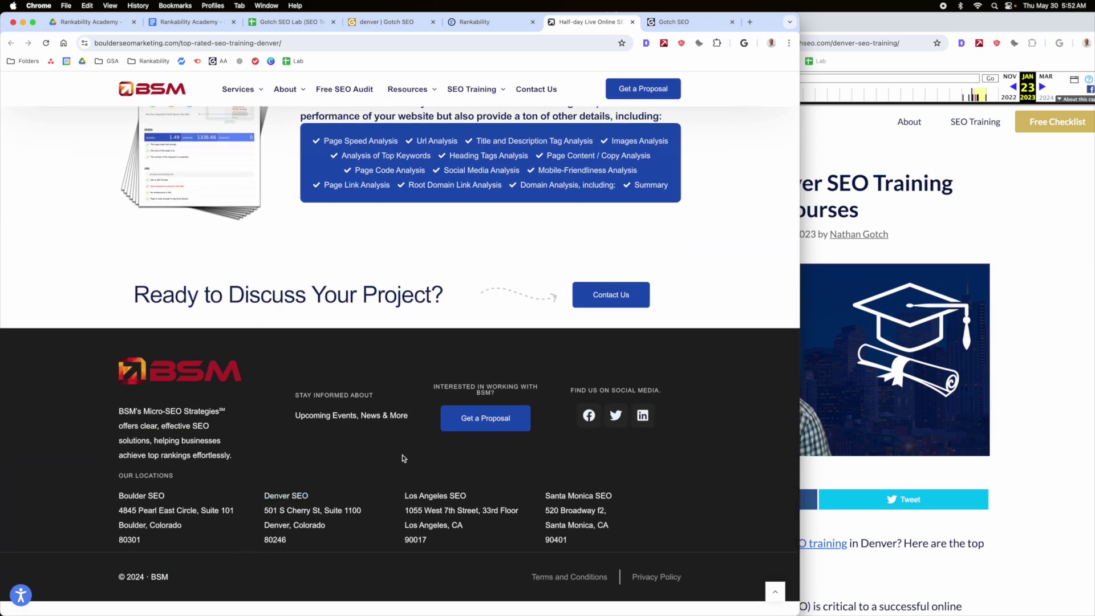
scroll(671, 383, up, 10)
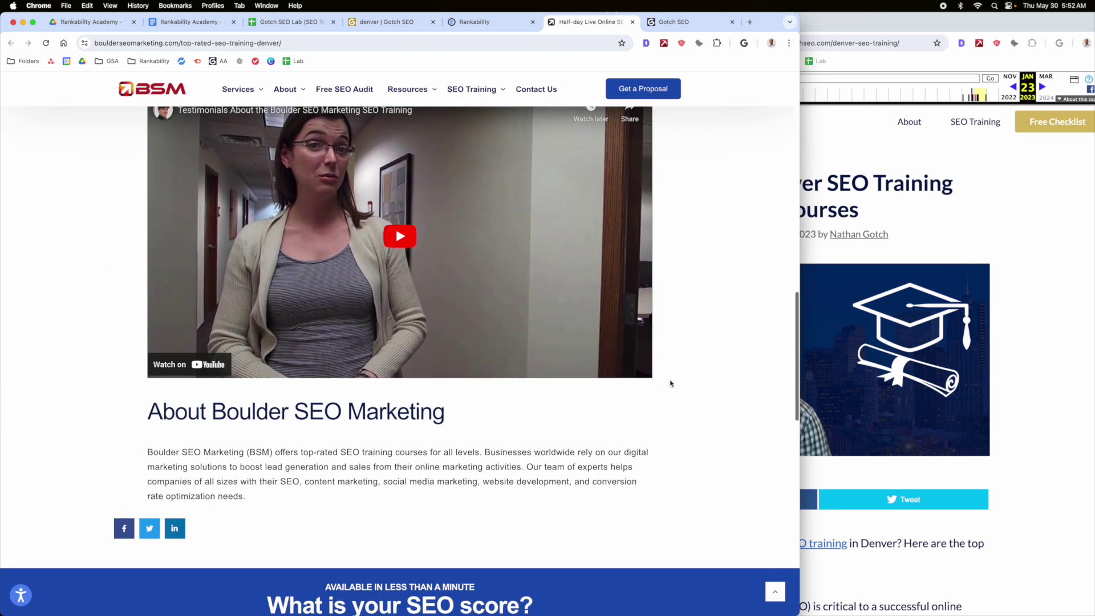
scroll(671, 384, up, 10)
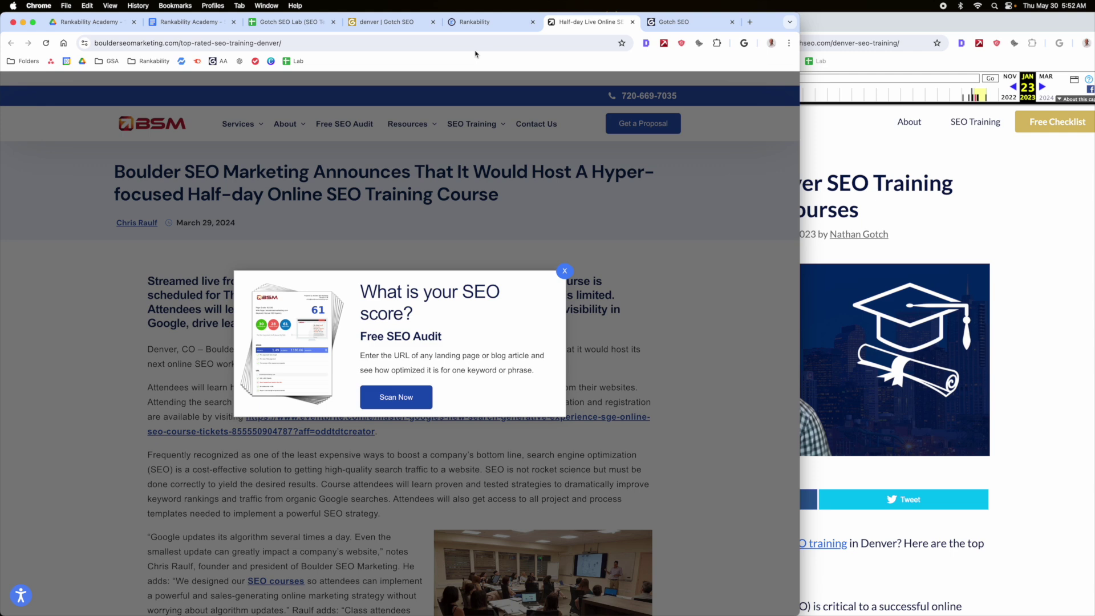
click(396, 21)
click(478, 22)
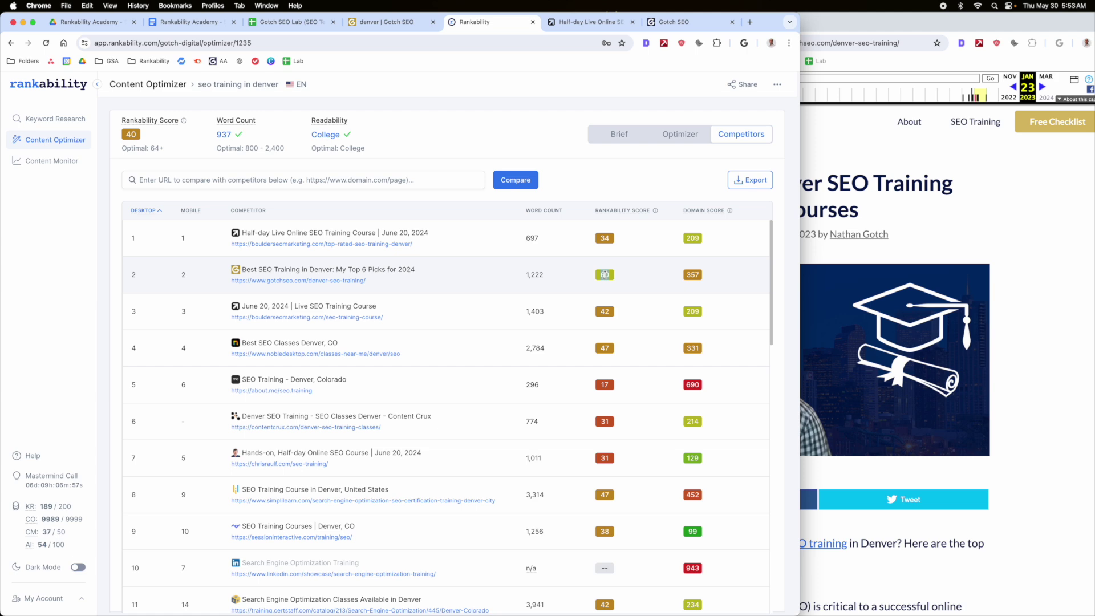
Check the keyword's AgencyAnalytics rank history (9th in March 2024, then 2nd), then return to the spreadsheet
key(ctrl+Tab)
key(ctrl+Tab)
mouse_move(611, 261)
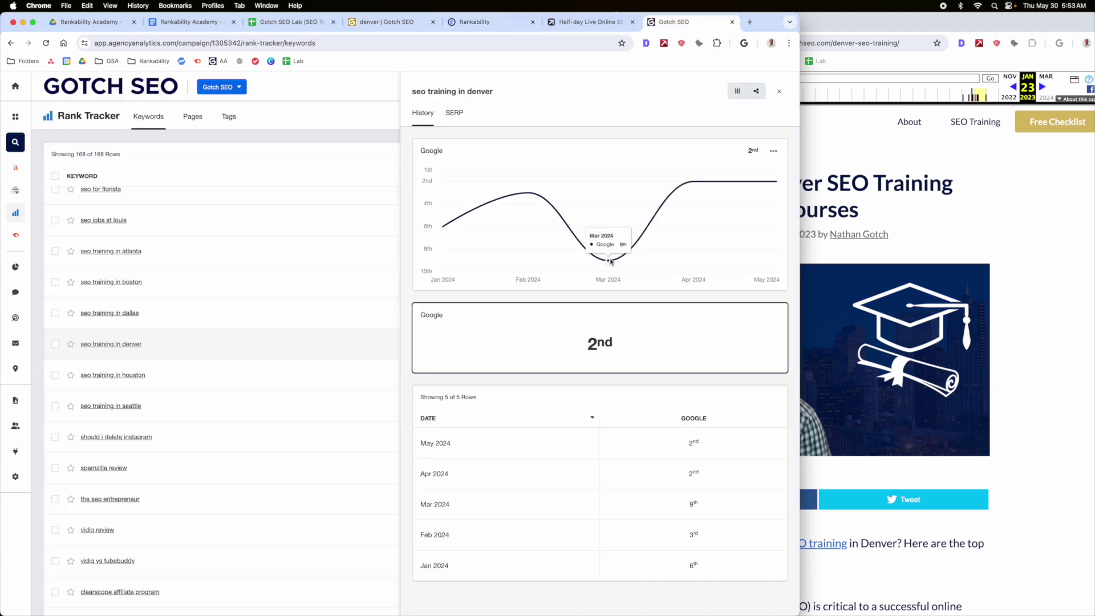
mouse_move(686, 189)
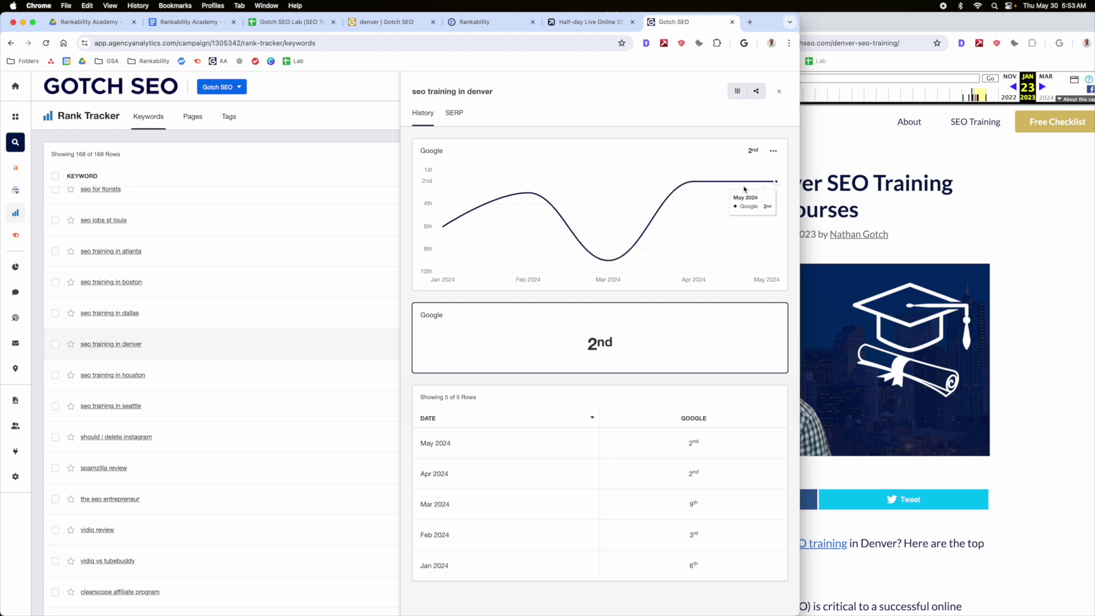
mouse_move(756, 186)
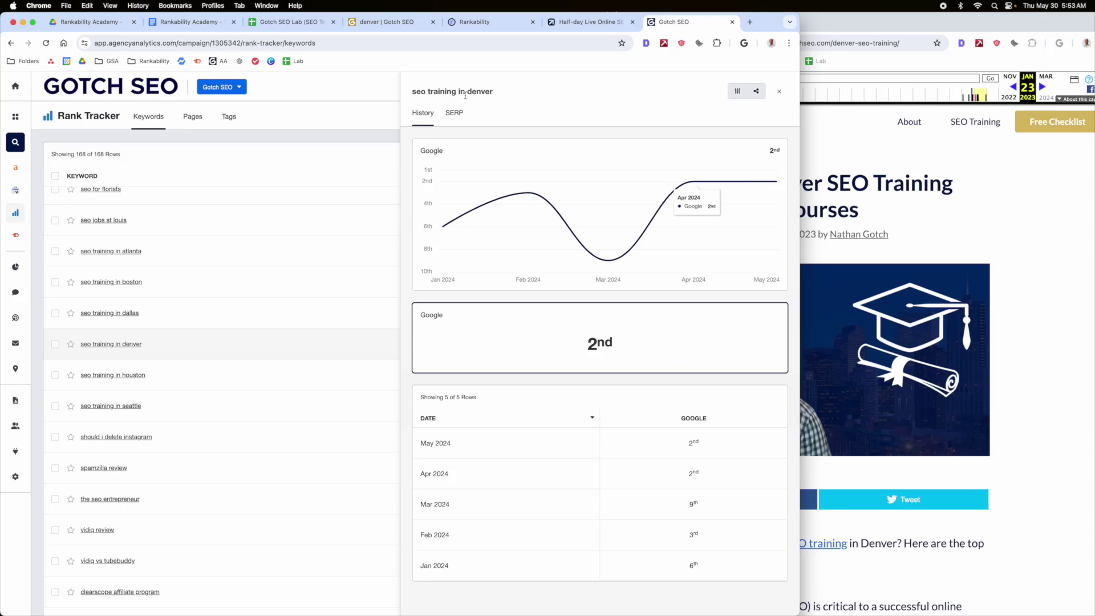
click(298, 26)
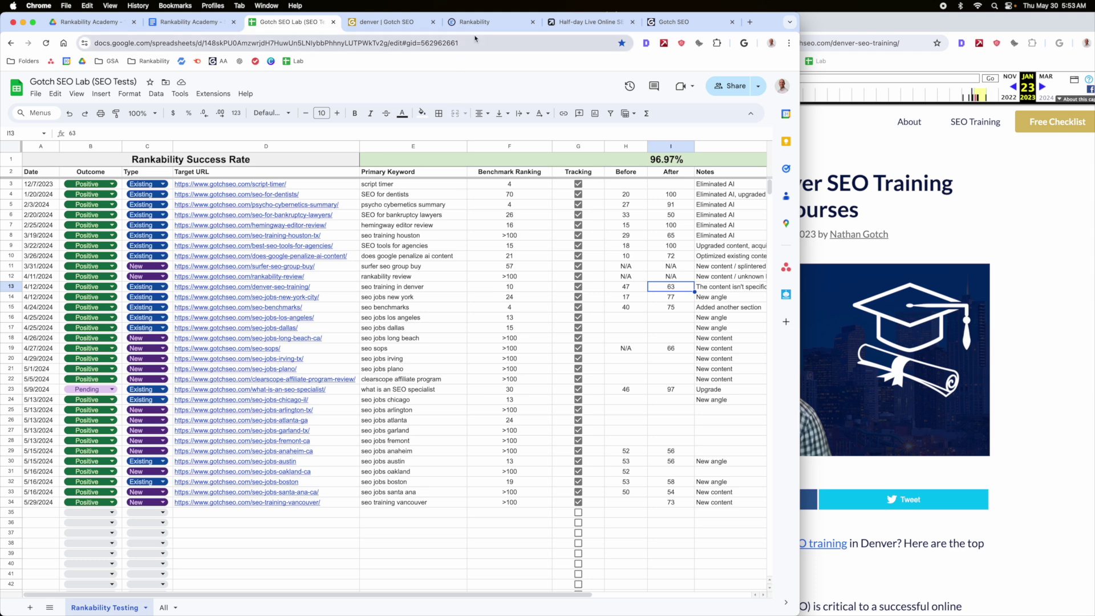
Recheck the Denver article's text and keyword suggestions in Rankability's content optimizer
click(489, 25)
click(689, 140)
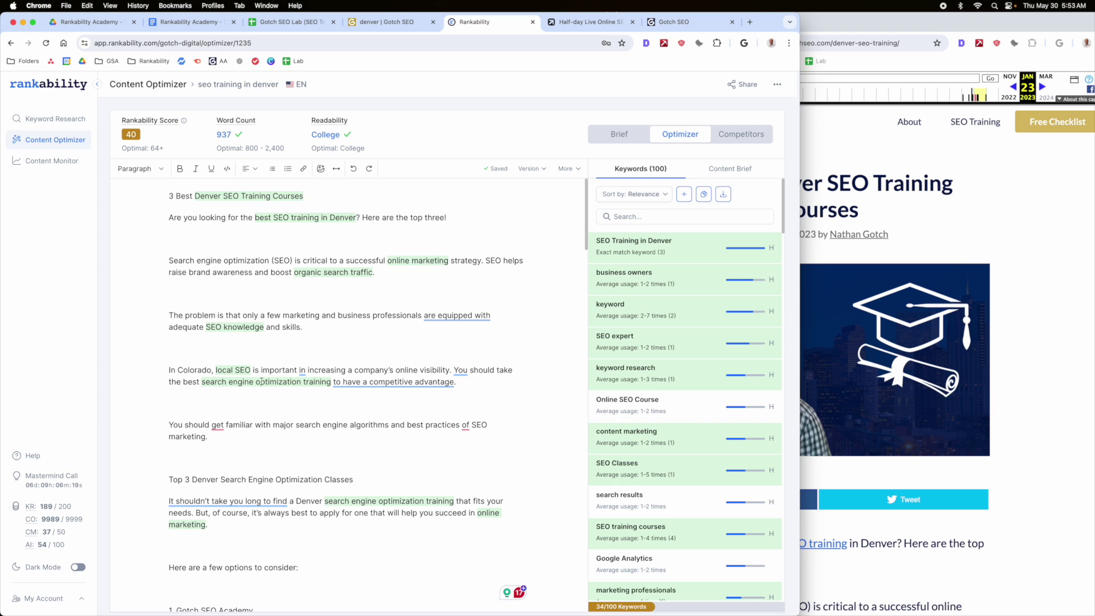
scroll(261, 382, down, 3)
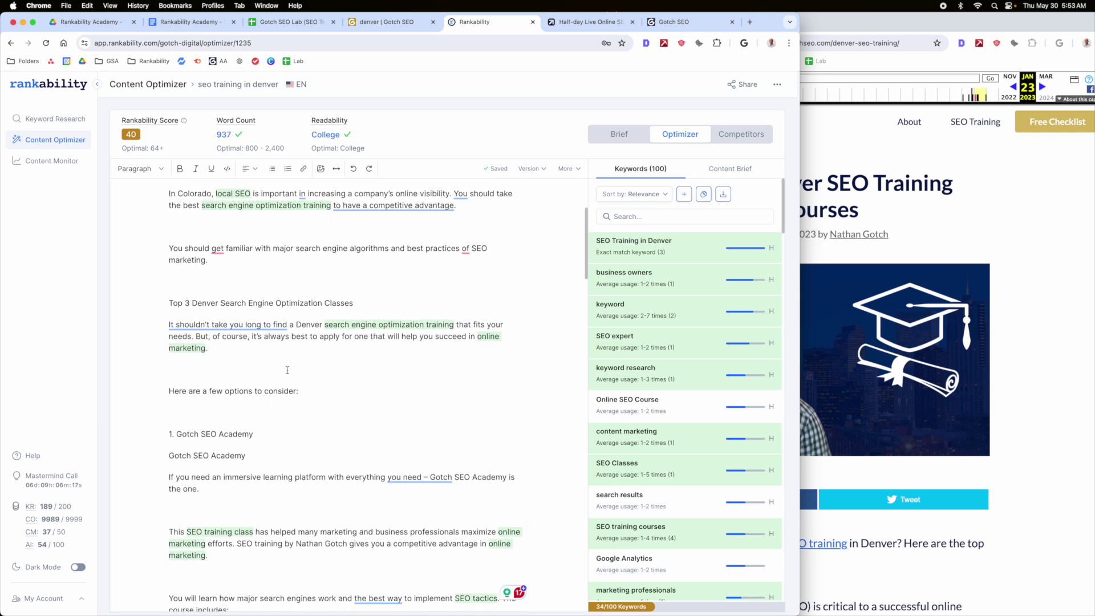
In the Gotch SEO Lab sheet, select the row 5 psycho cybernetics summary test and open its page link
click(306, 26)
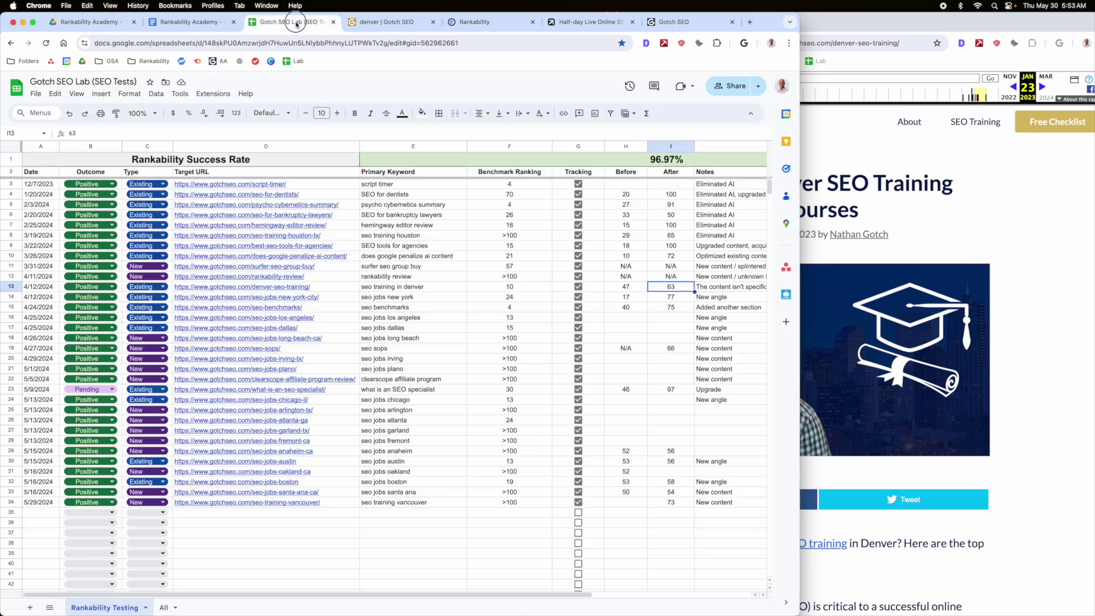
click(14, 205)
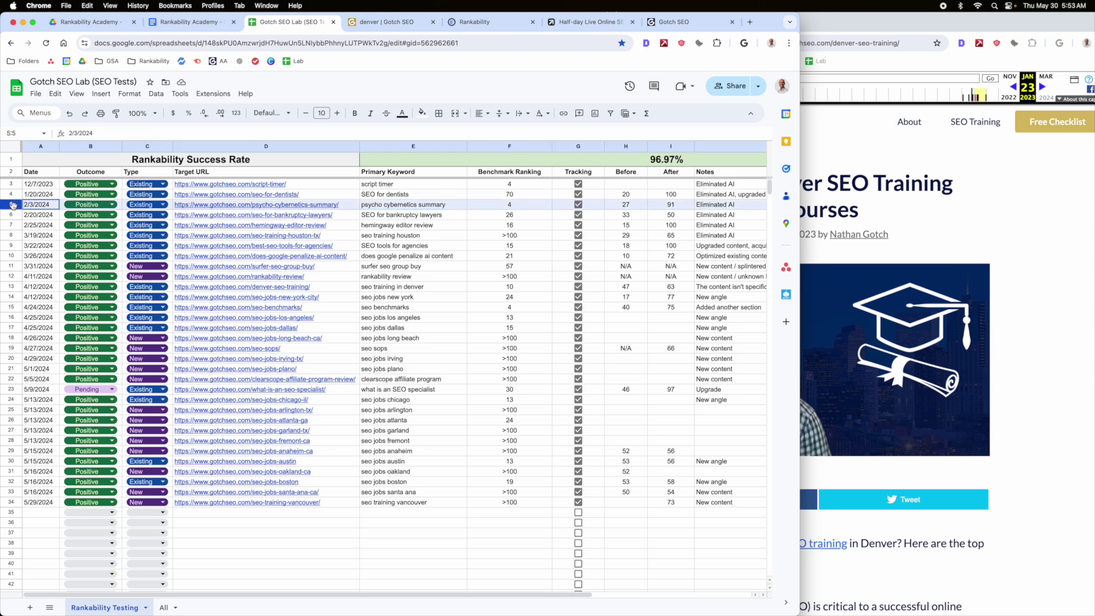
click(325, 204)
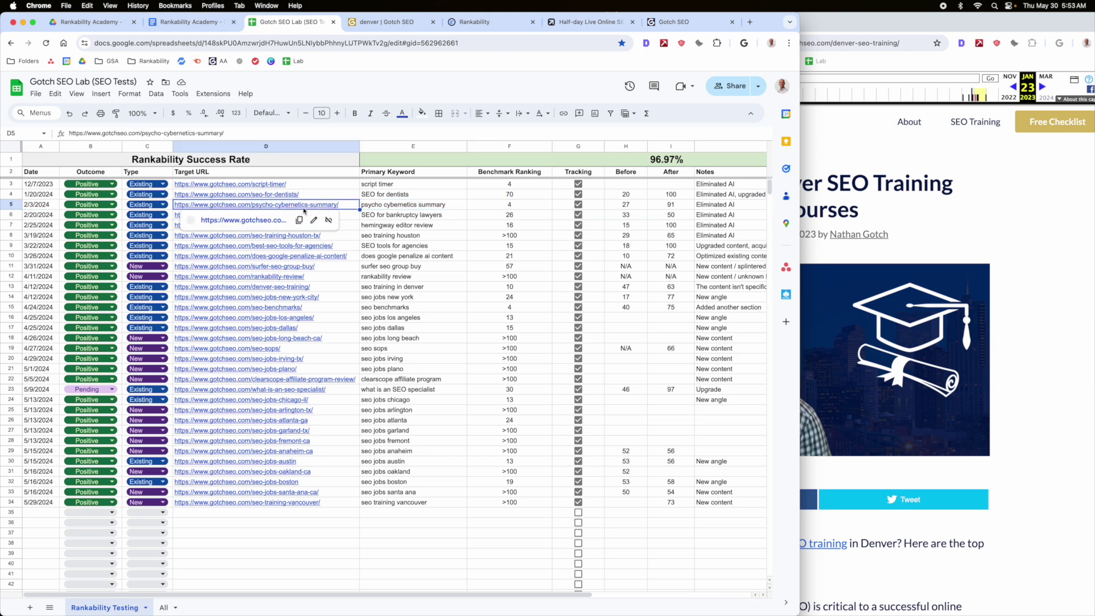
Skim the Psycho-Cybernetics Book Summary article through insight 7, then go back to the tracker
click(246, 221)
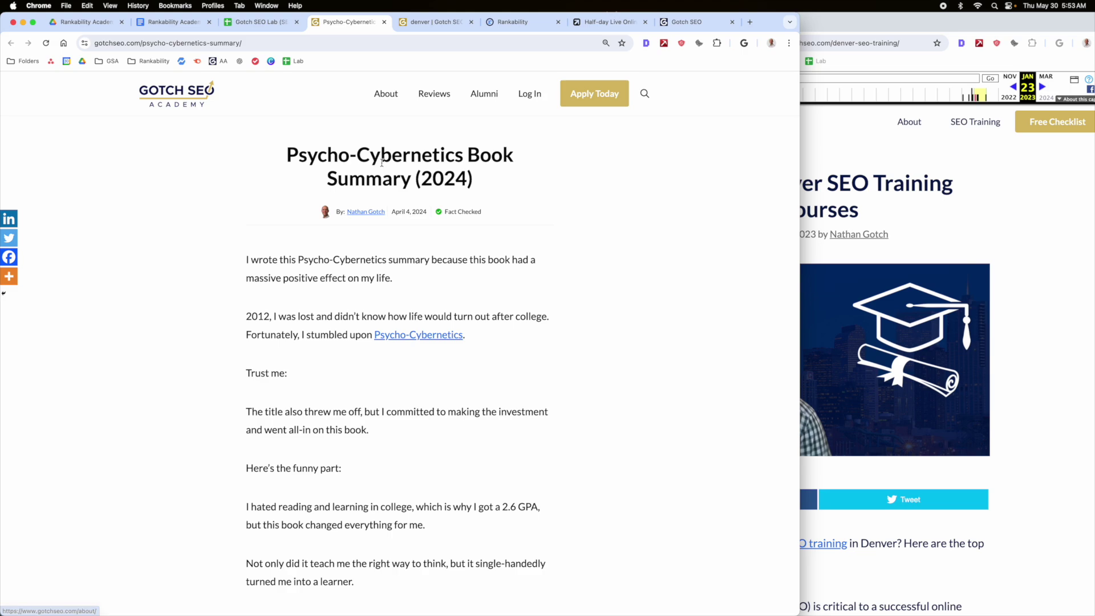
scroll(577, 268, down, 8)
scroll(577, 268, down, 7)
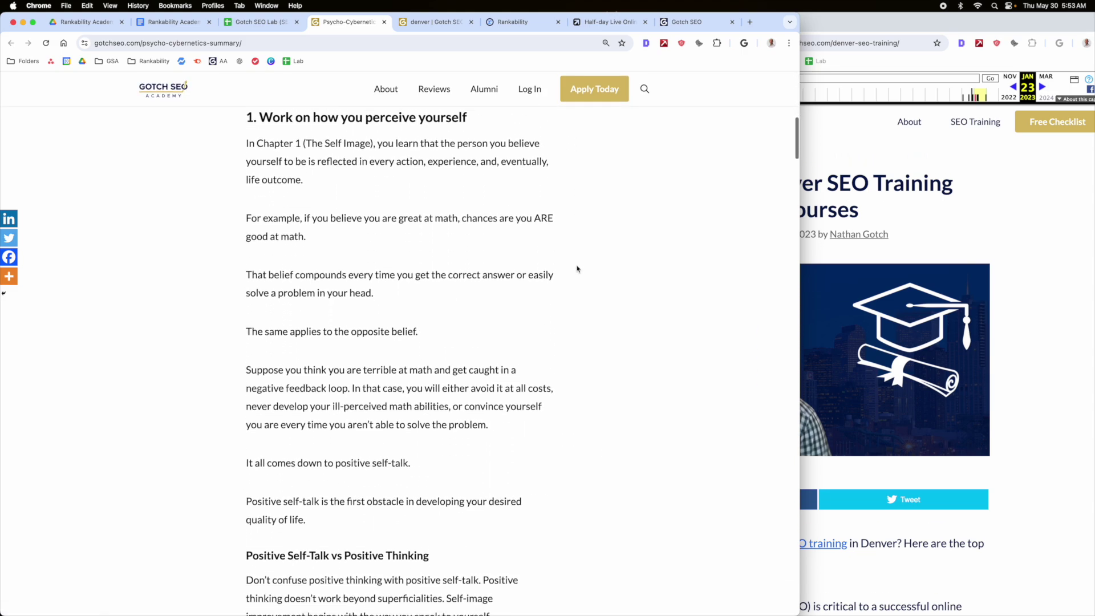
scroll(577, 269, down, 20)
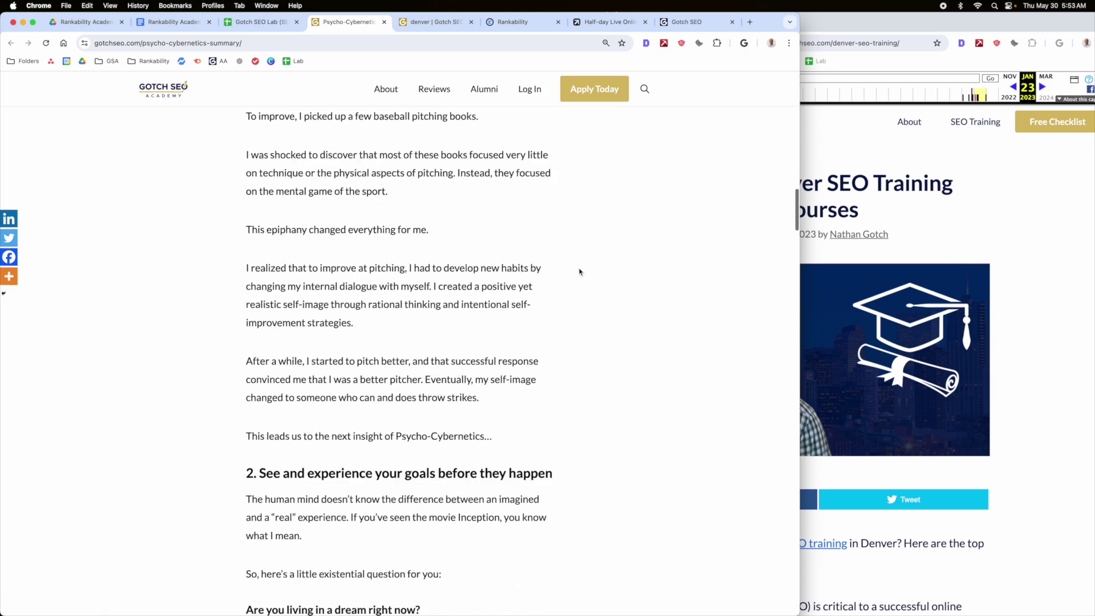
scroll(579, 273, up, 20)
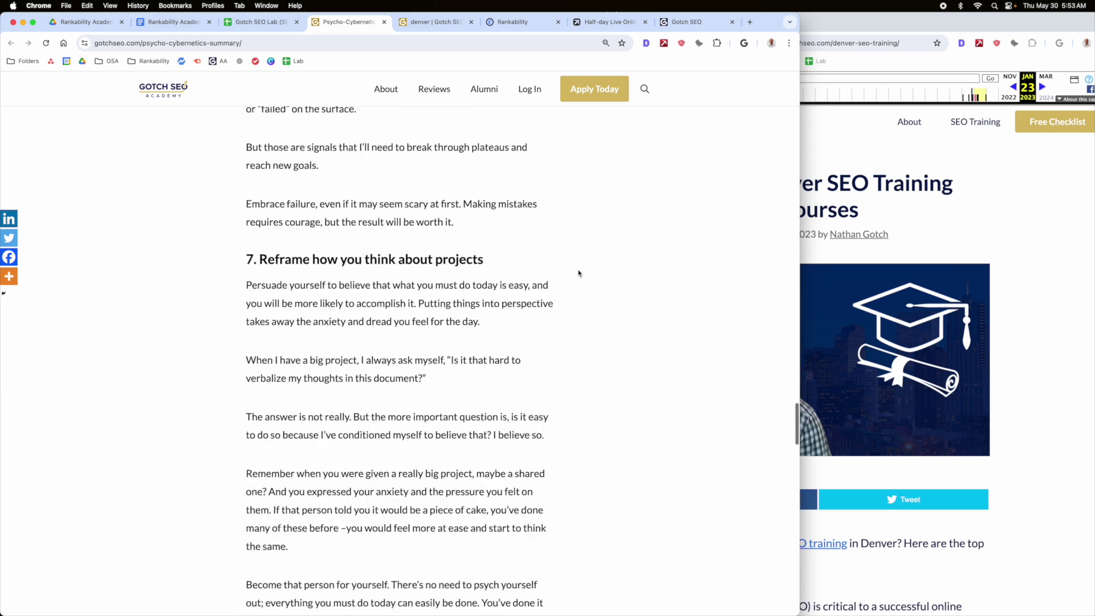
click(263, 22)
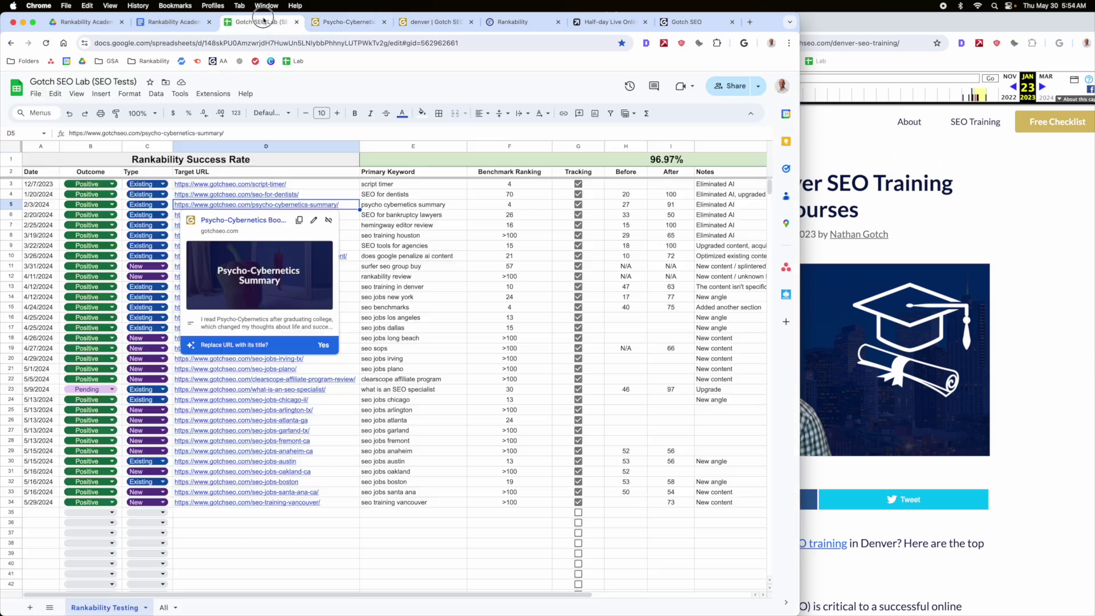
click(512, 208)
click(609, 210)
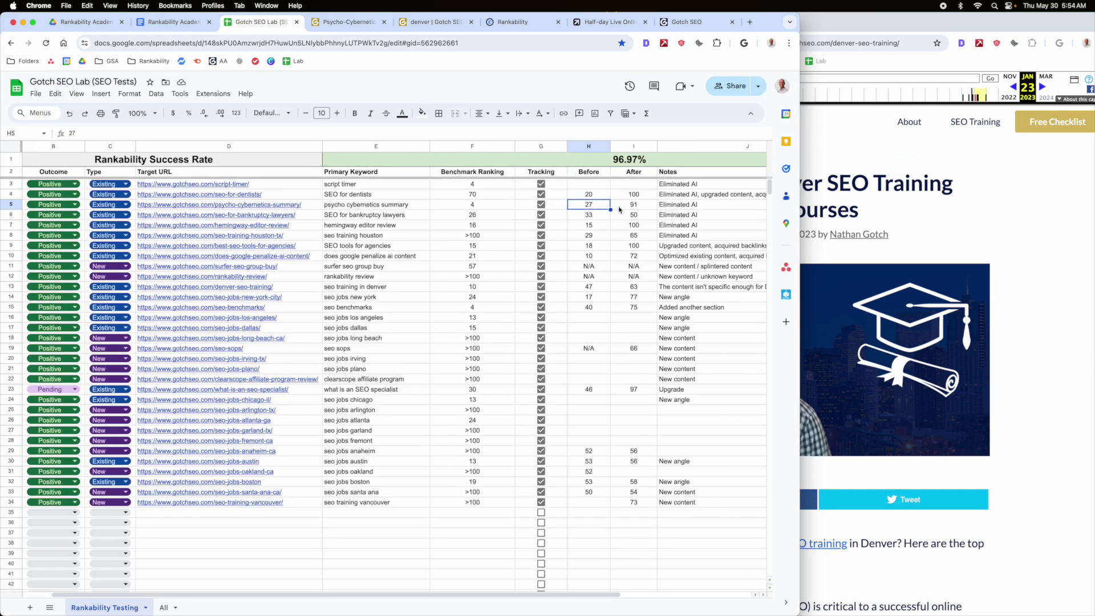
scroll(594, 210, right, 2)
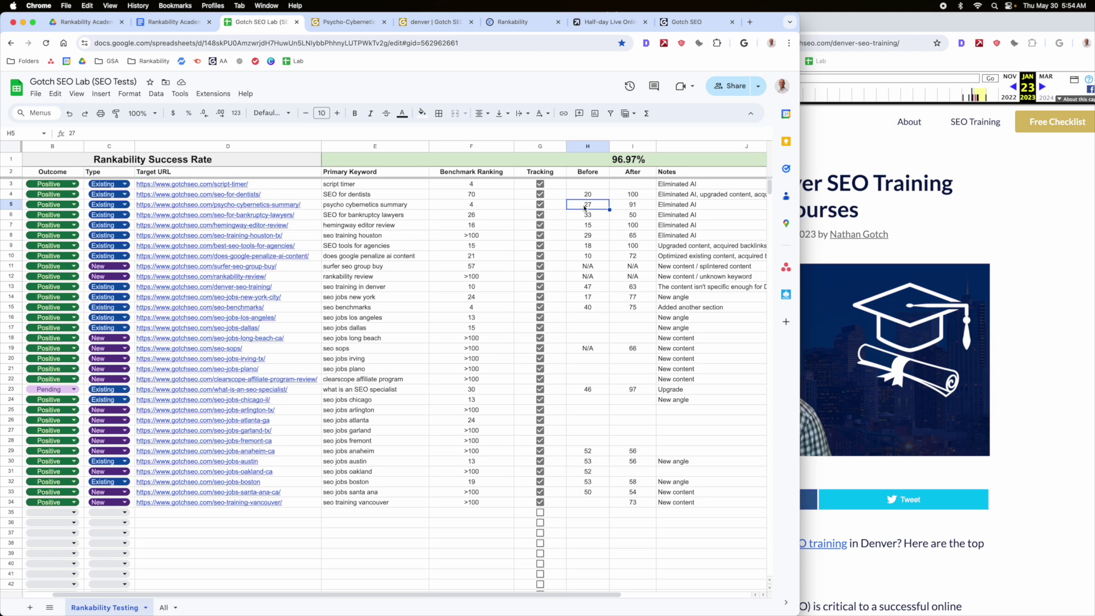
scroll(628, 210, right, 3)
click(527, 207)
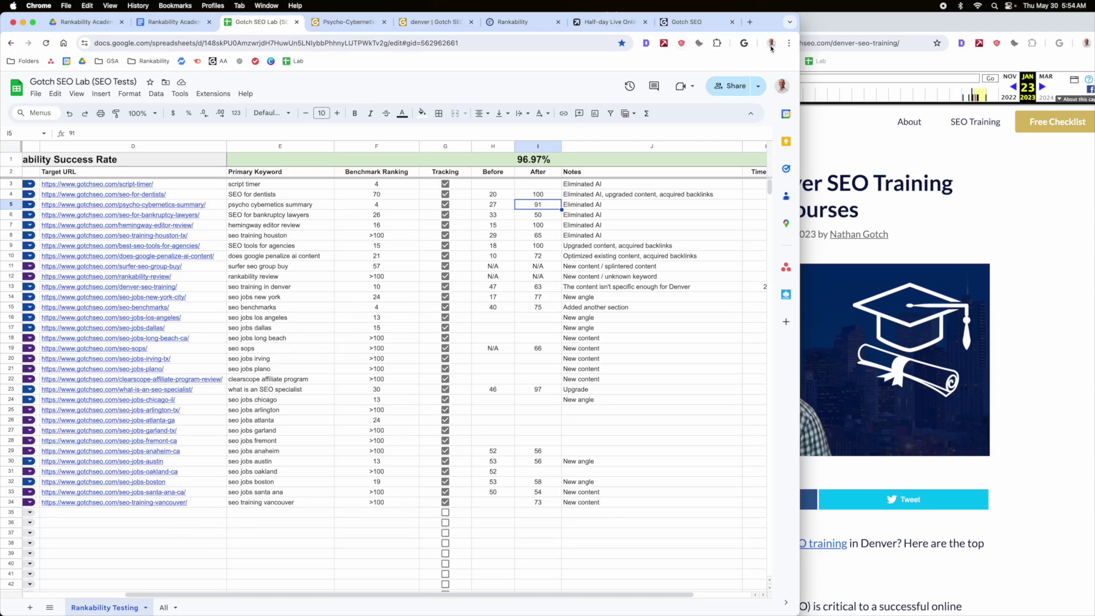
click(789, 44)
Run a private Google search for 'psycho cybernetics summary'
click(738, 89)
text(psycho)
key(Down)
key(Down)
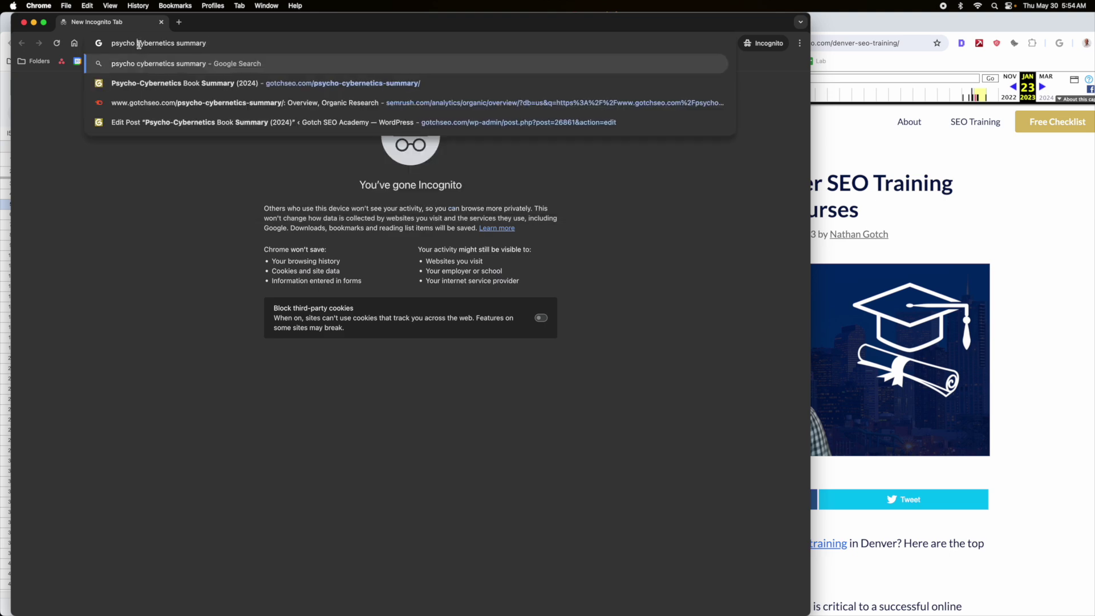
key(Return)
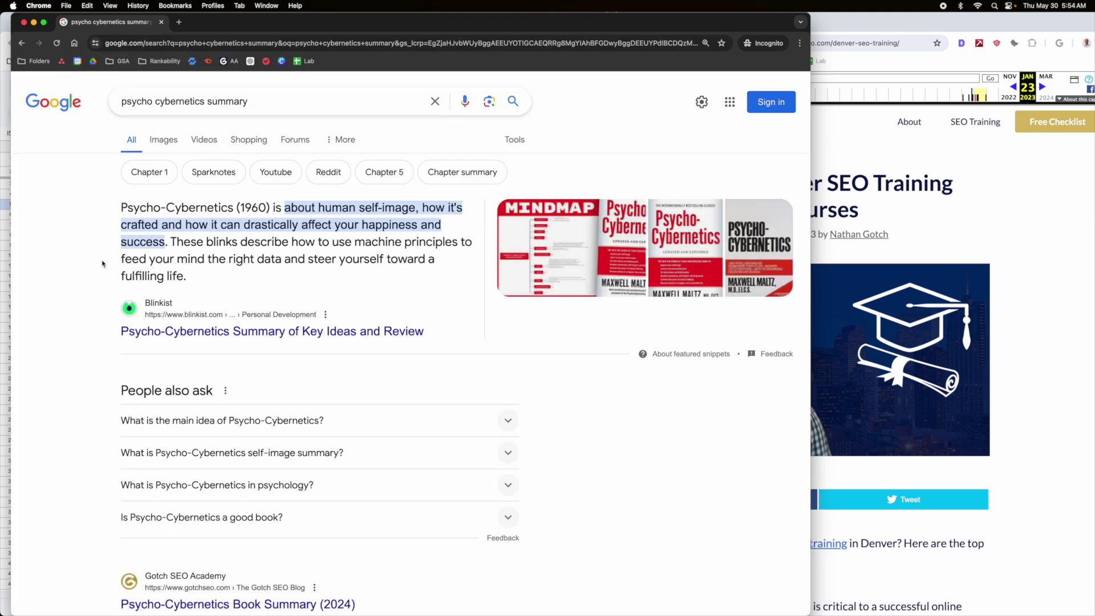
Find Gotch SEO's summary ranking below Blinkist's snippet, then return to the Sheets window
scroll(89, 264, down, 2)
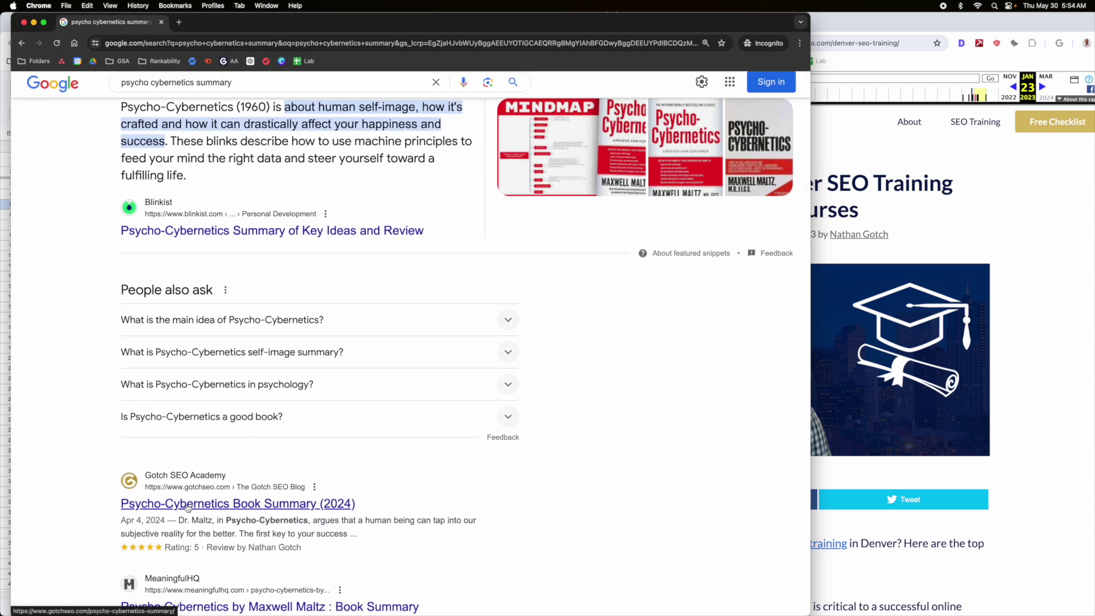
scroll(191, 402, down, 4)
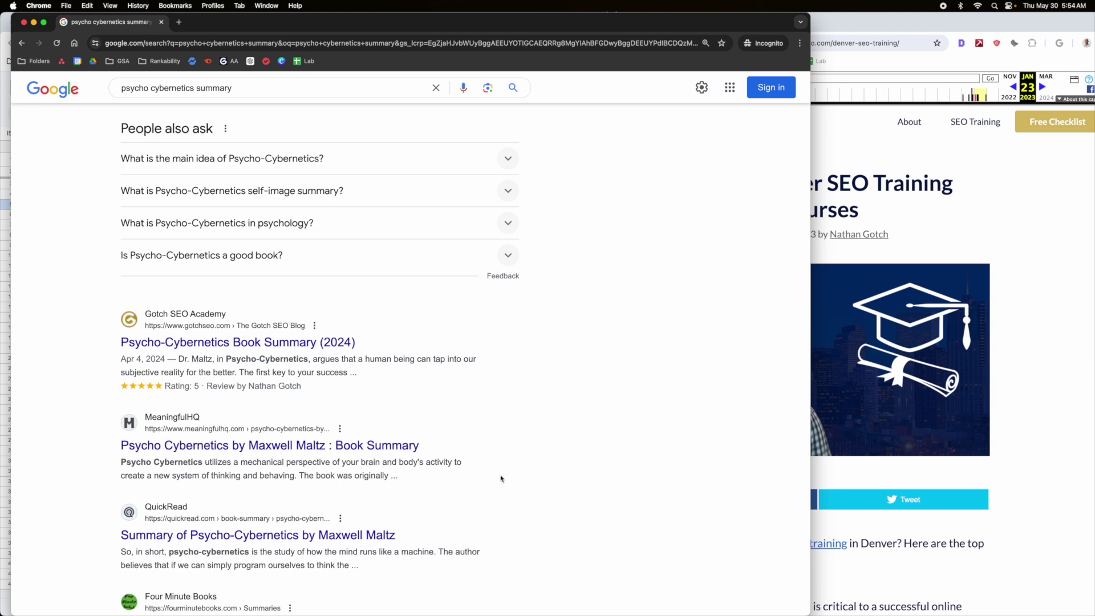
scroll(528, 461, down, 3)
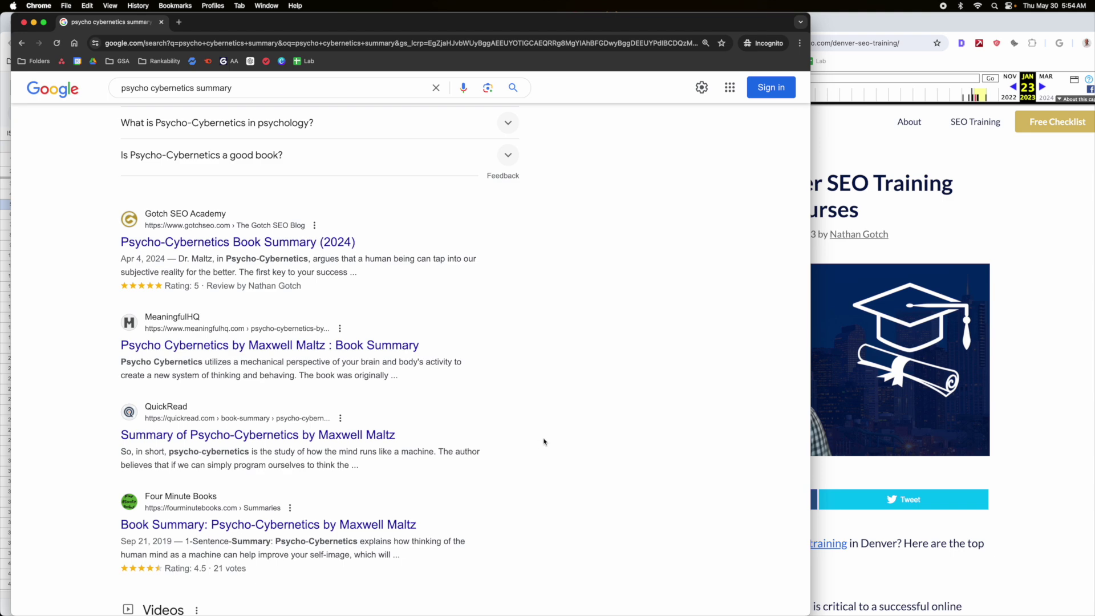
scroll(540, 444, up, 6)
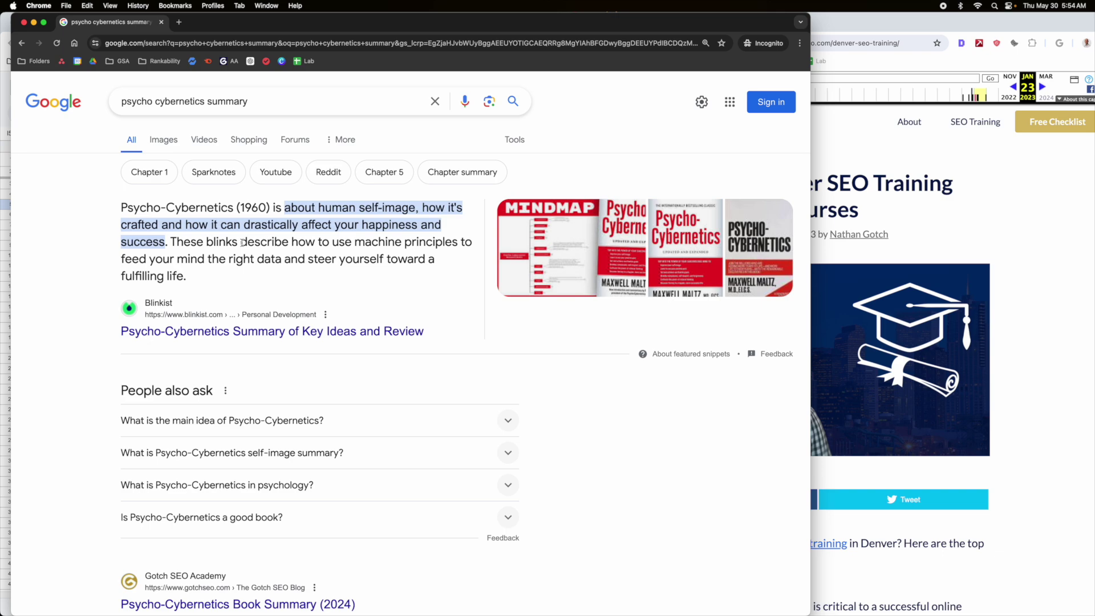
key(ctrl+Up)
From the spreadsheet's row 5 link, read the Psycho-Cybernetics summary article down to its conclusion
click(491, 43)
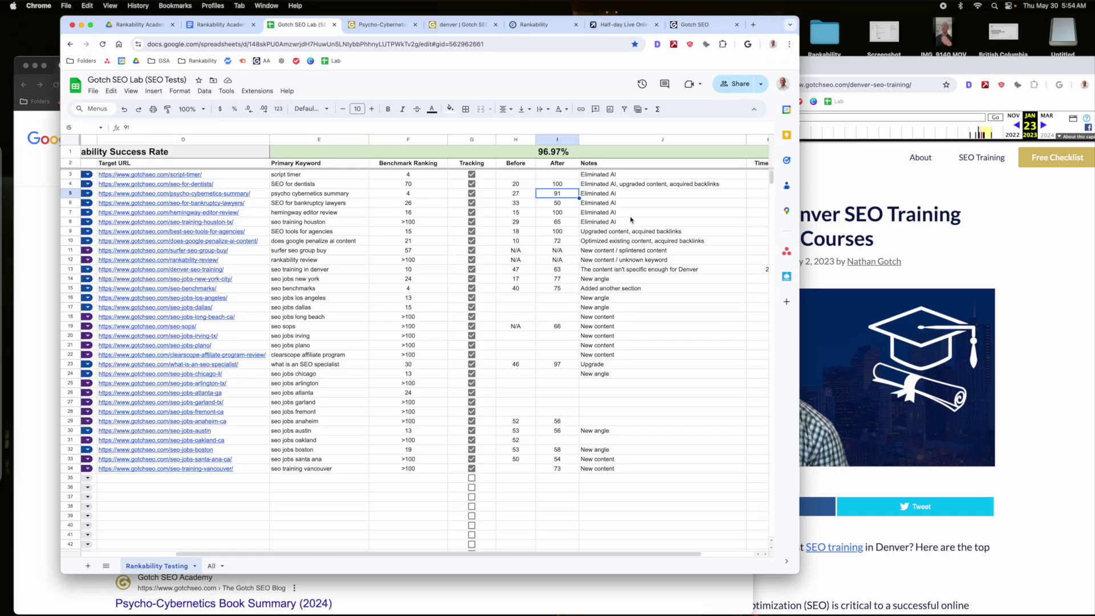
click(189, 207)
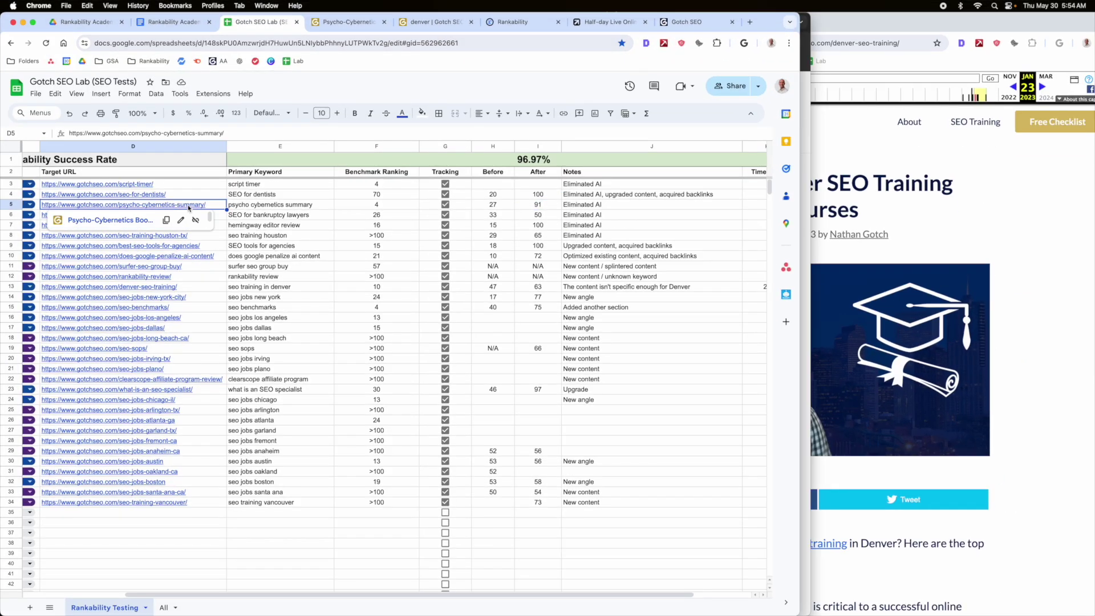
key(ctrl+Tab)
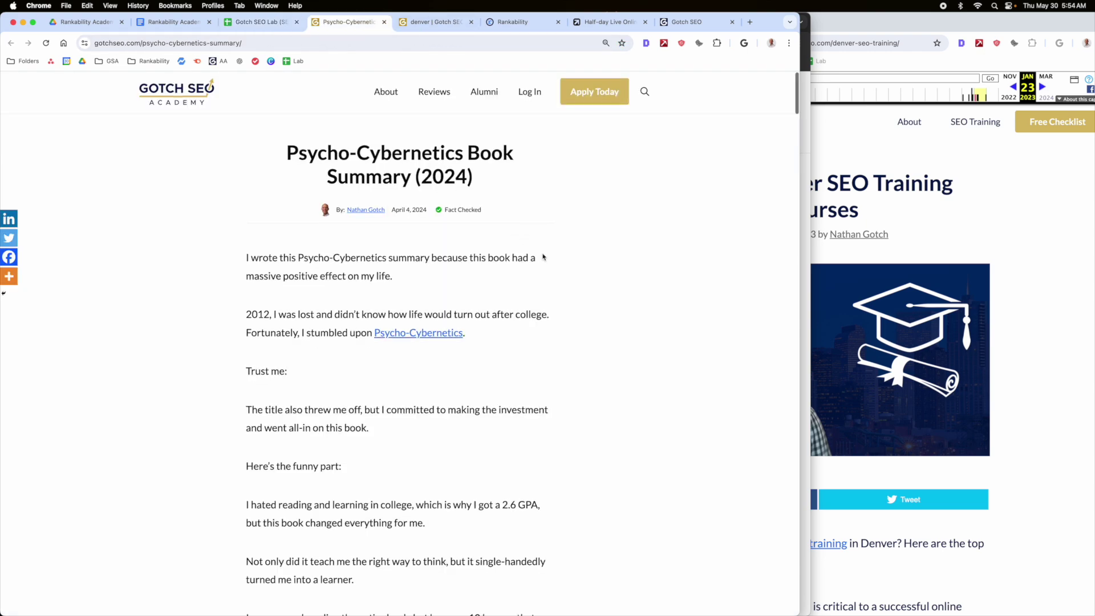
scroll(542, 257, down, 10)
scroll(543, 256, down, 15)
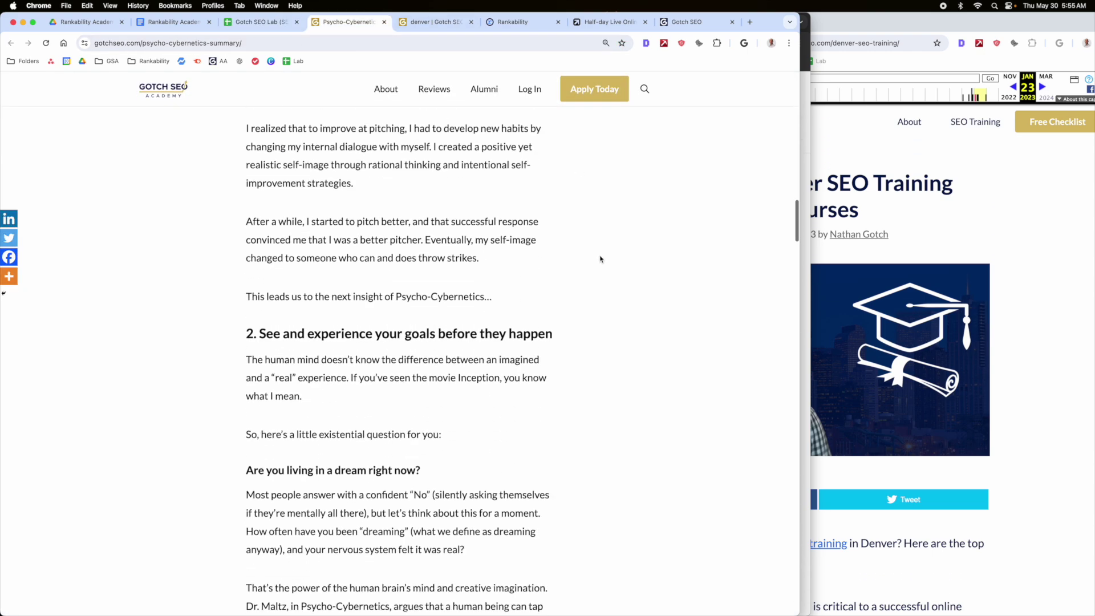
scroll(599, 259, down, 20)
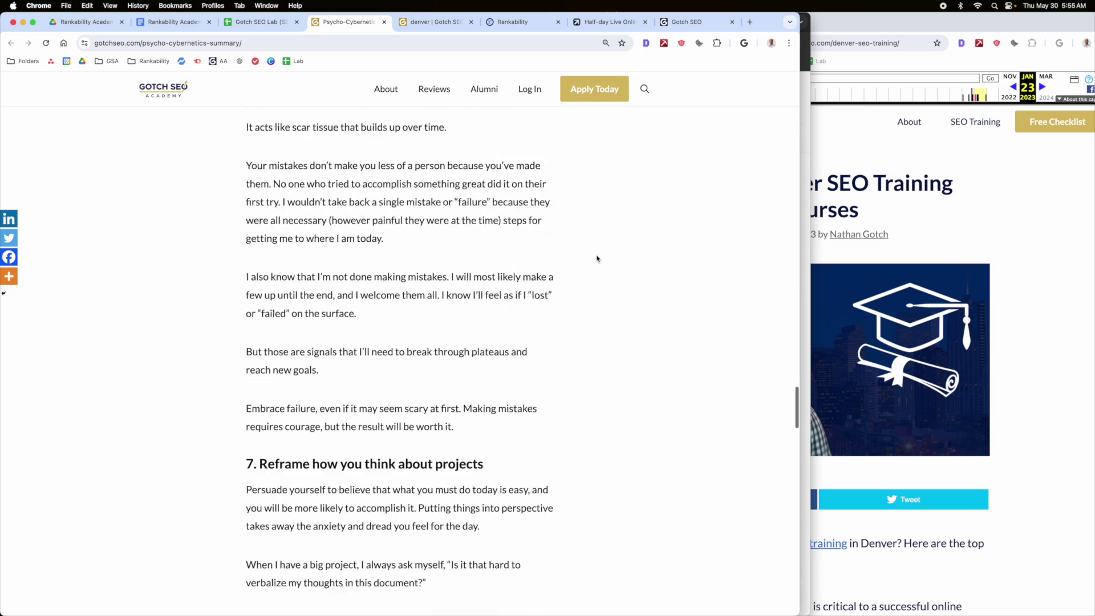
scroll(597, 259, down, 20)
scroll(674, 260, up, 10)
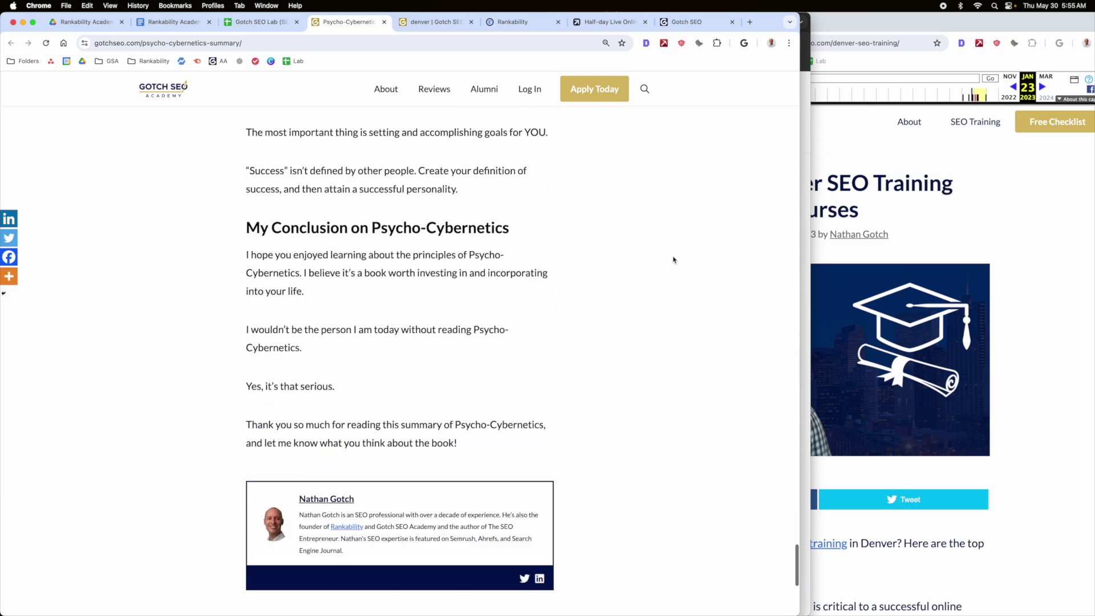
scroll(667, 258, up, 2)
Check the psycho cybernetics benchmark ranking in F5, then return to the Rankability draft
click(257, 22)
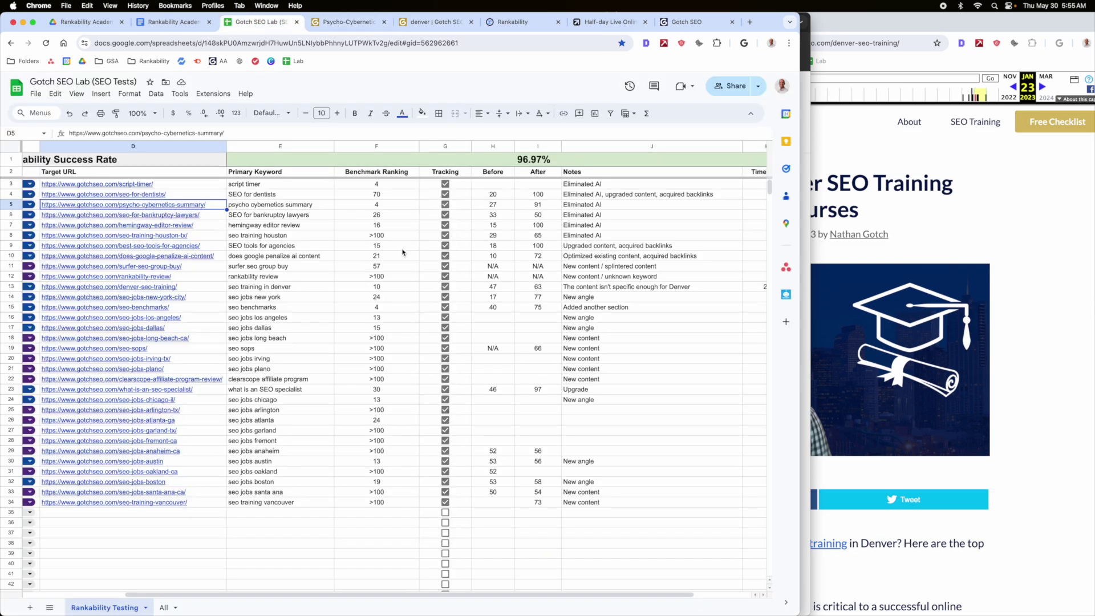
click(511, 207)
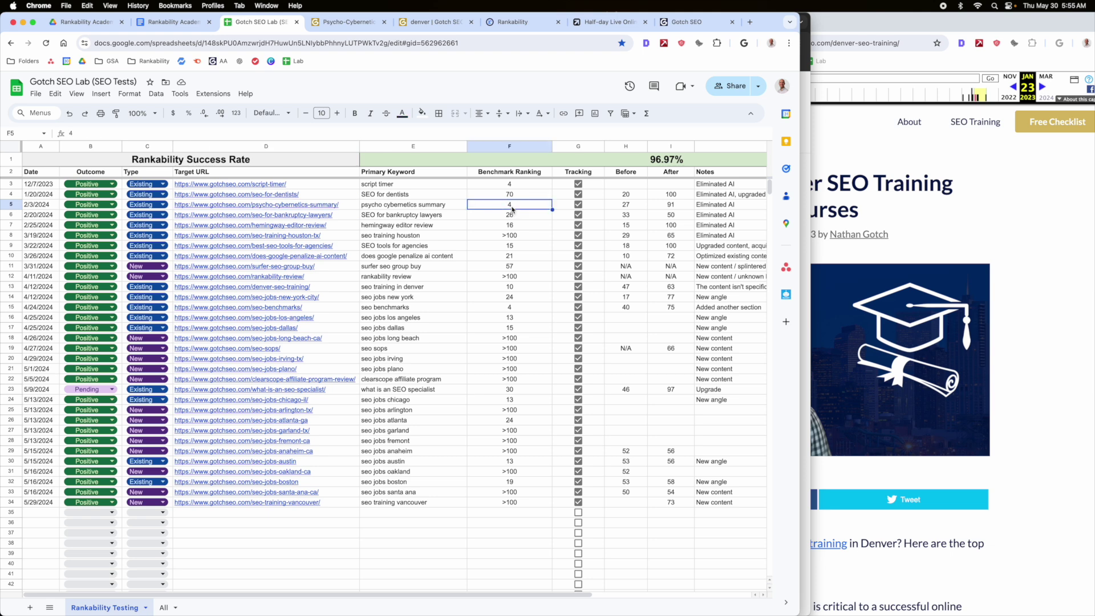
click(512, 22)
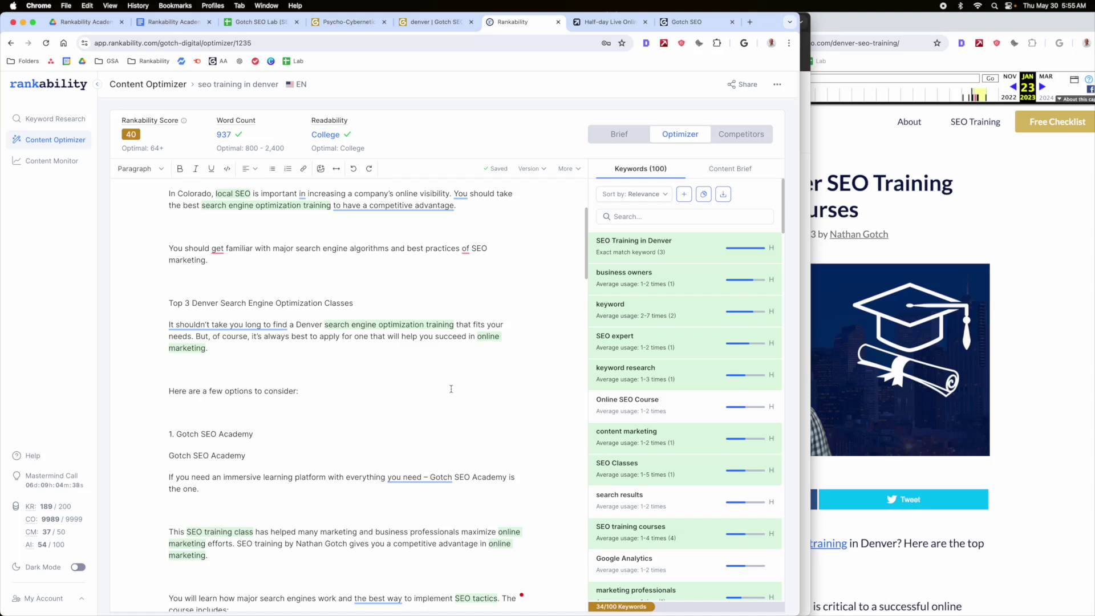
Bring the archived January 2023 '3 Best Denver SEO Training Courses' page forward
click(993, 226)
Scroll through the archived Denver SEO training page, then bring the 40-scoring Rankability draft forward
scroll(1003, 245, down, 10)
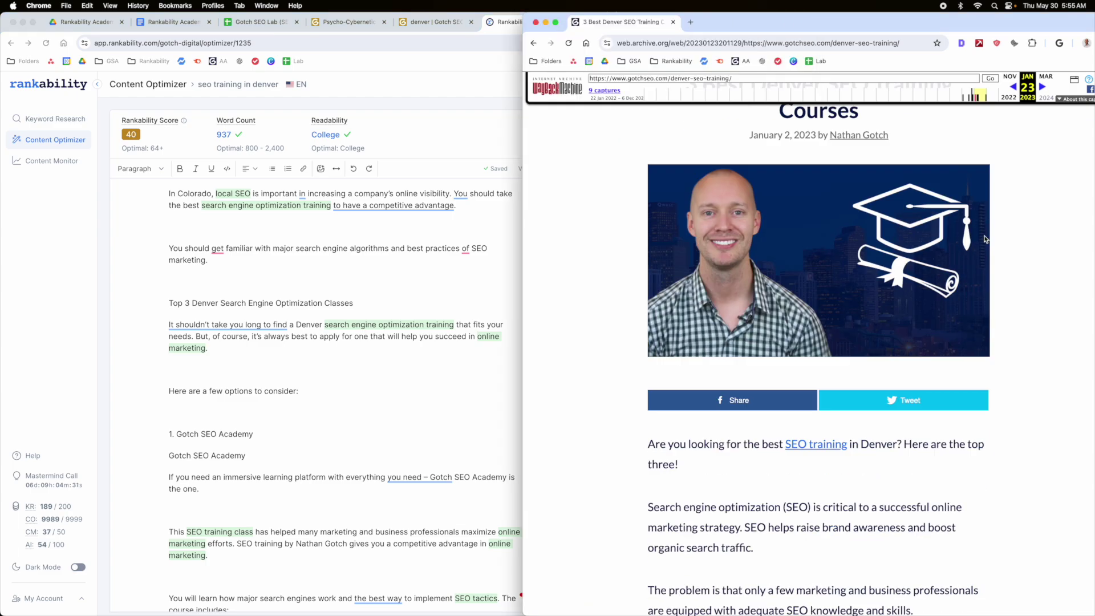
scroll(1013, 265, down, 10)
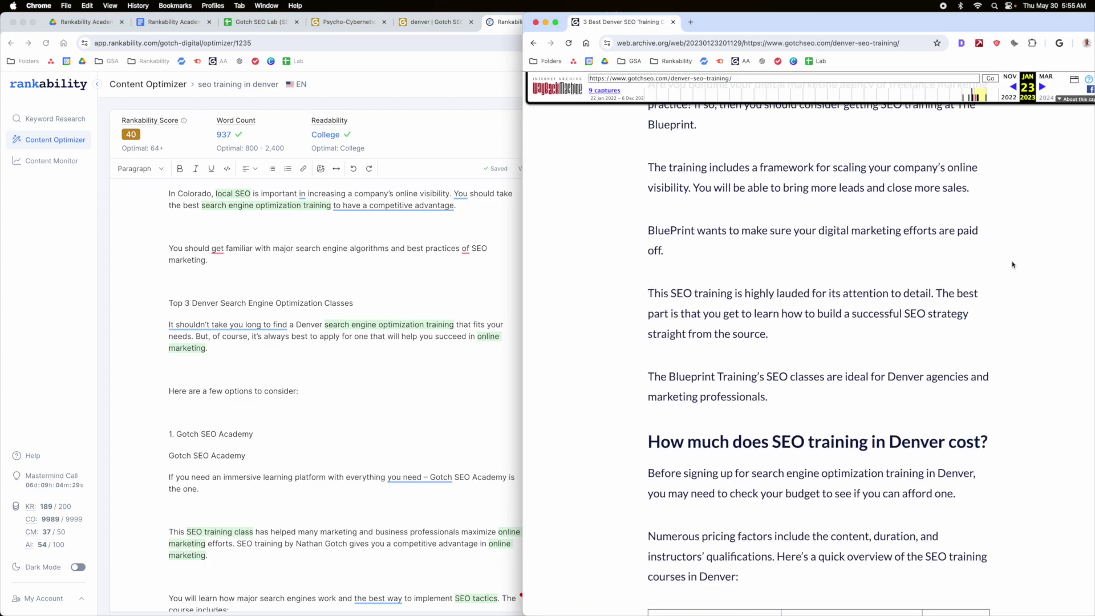
scroll(1013, 265, up, 15)
click(396, 238)
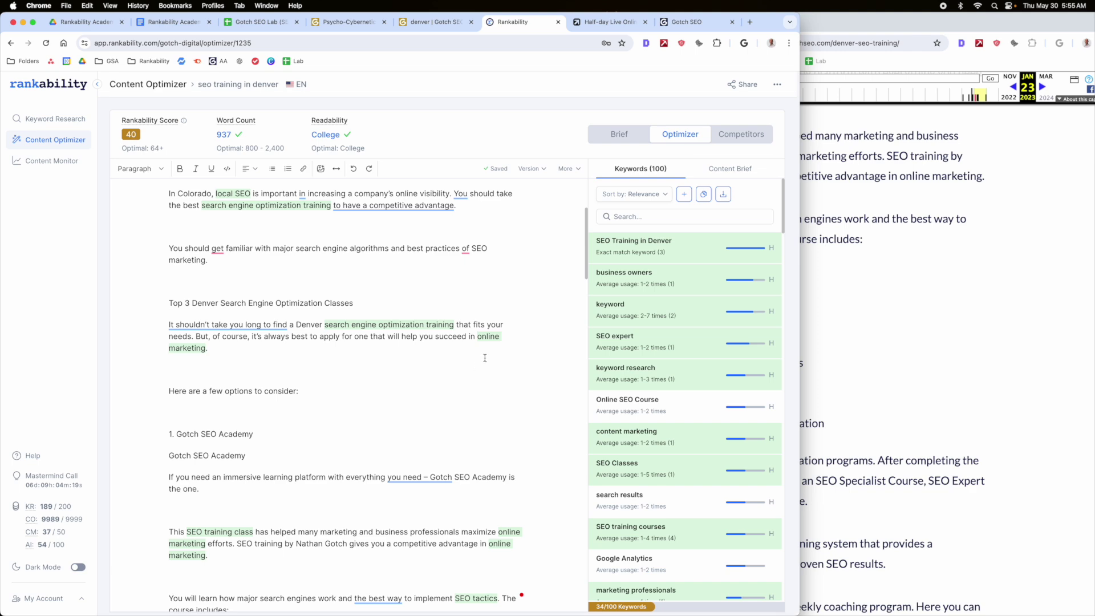
scroll(479, 359, down, 7)
scroll(474, 304, up, 7)
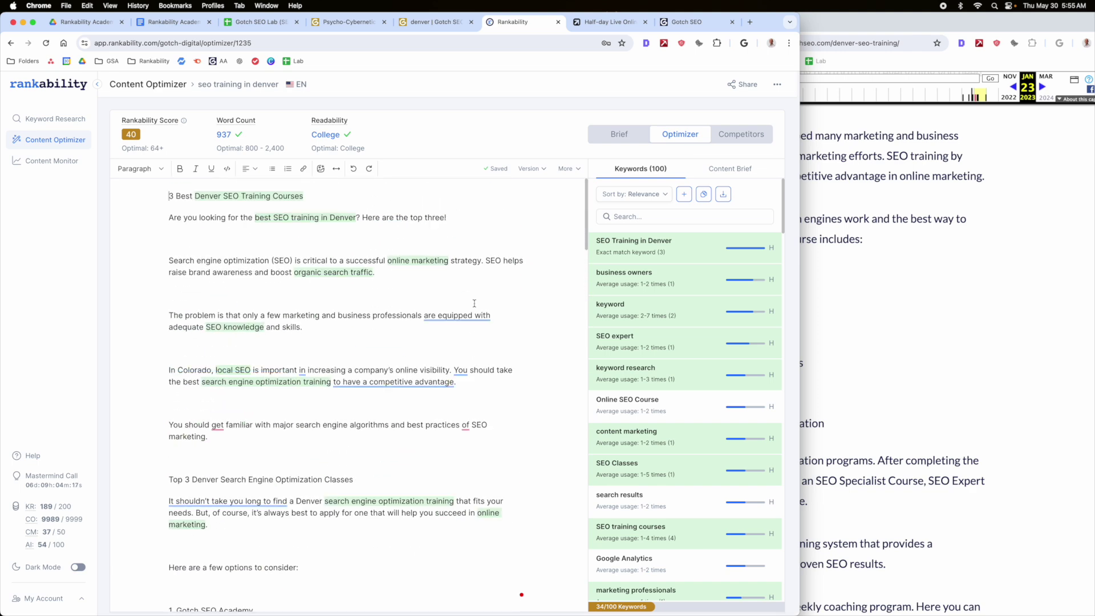